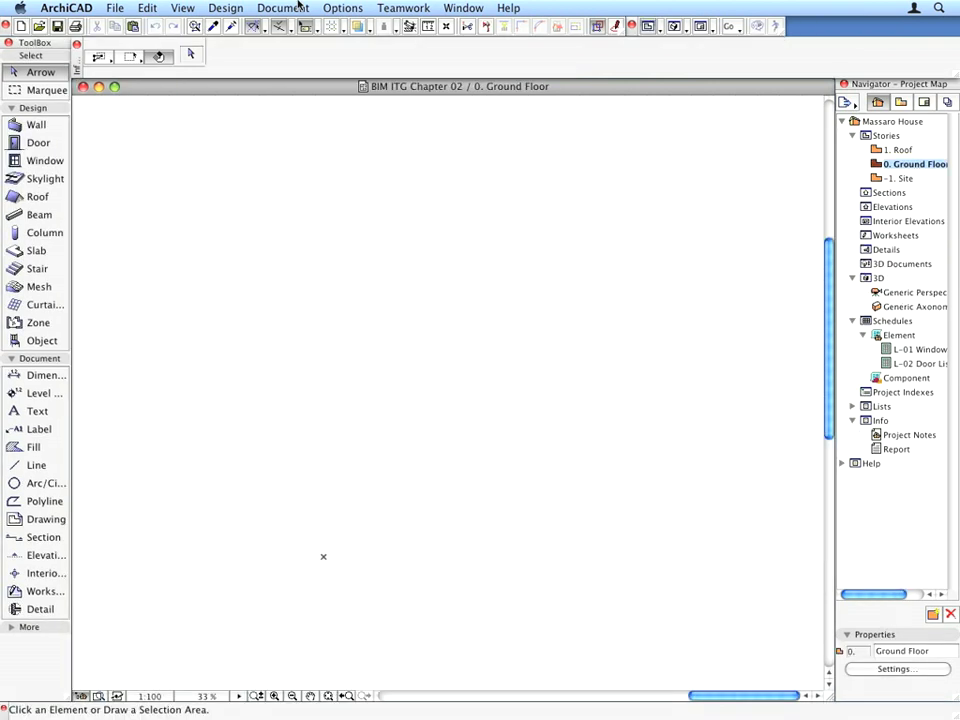
# Create an independent worksheet W-01 named DWG Walls.
pyautogui.click(283, 8)
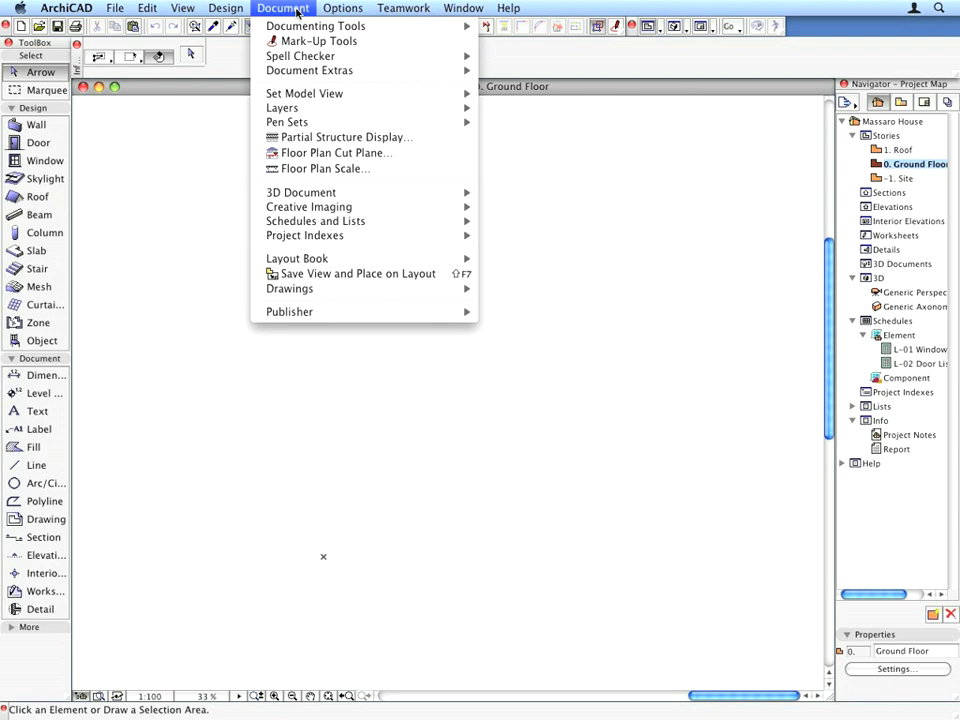
pyautogui.moveTo(378, 24)
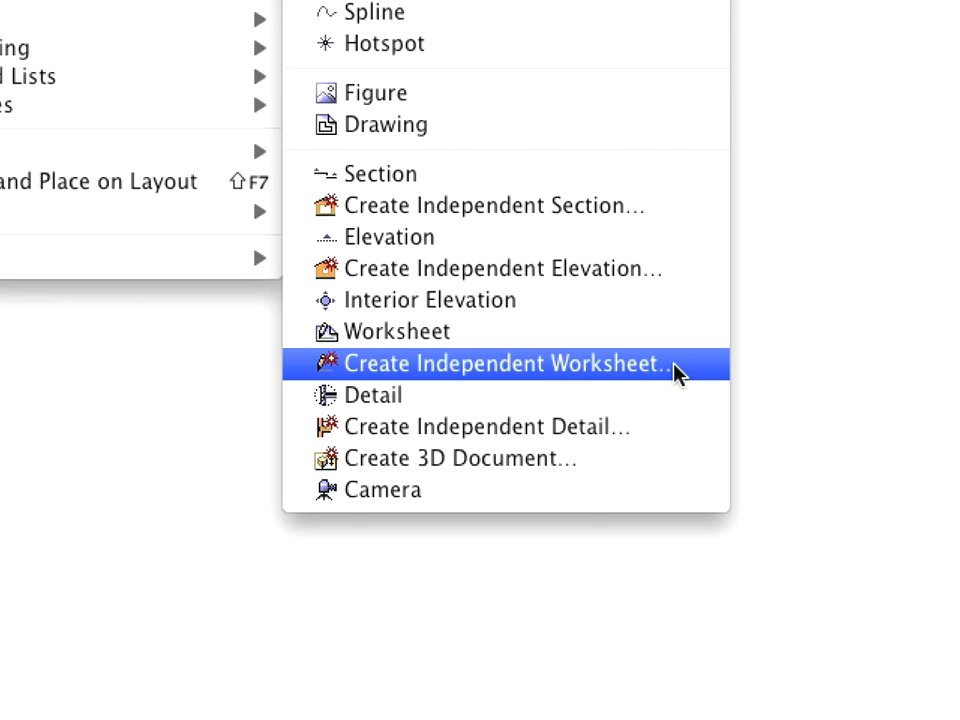
pyautogui.click(676, 372)
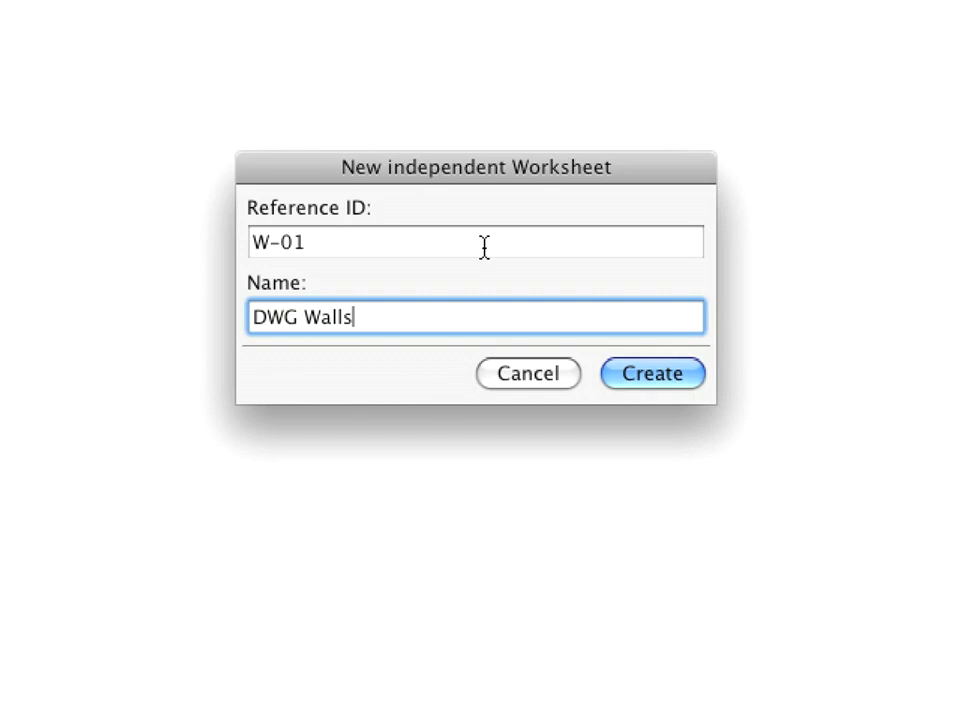
pyautogui.press('Return')
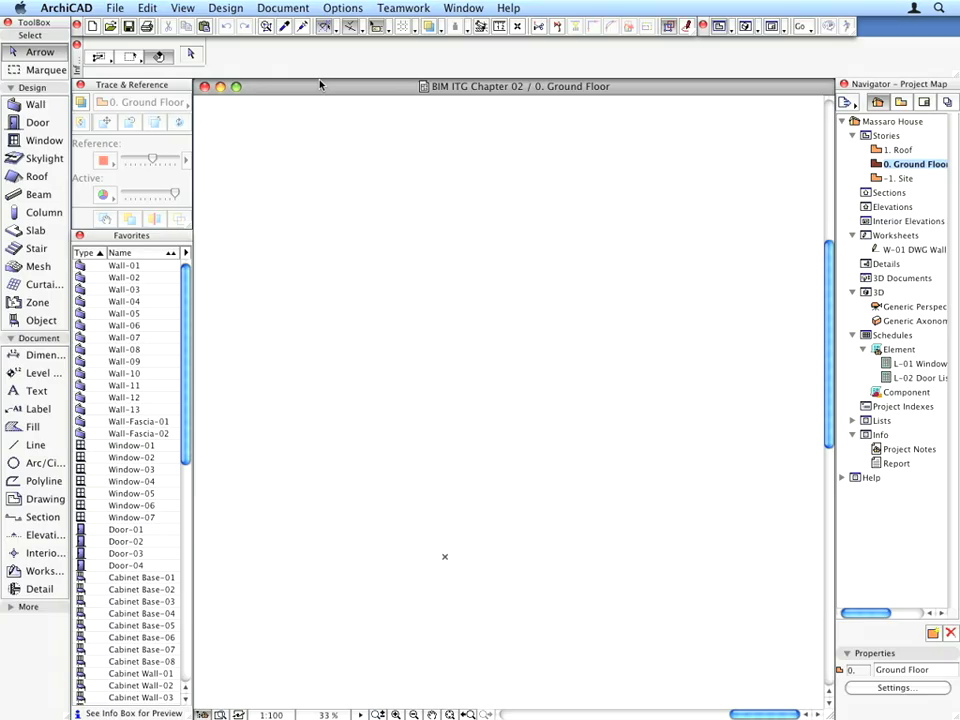
# Place the external drawing Walls.dwg on the plan at 1 millimetre per drawing unit.
pyautogui.click(116, 7)
pyautogui.moveTo(167, 136)
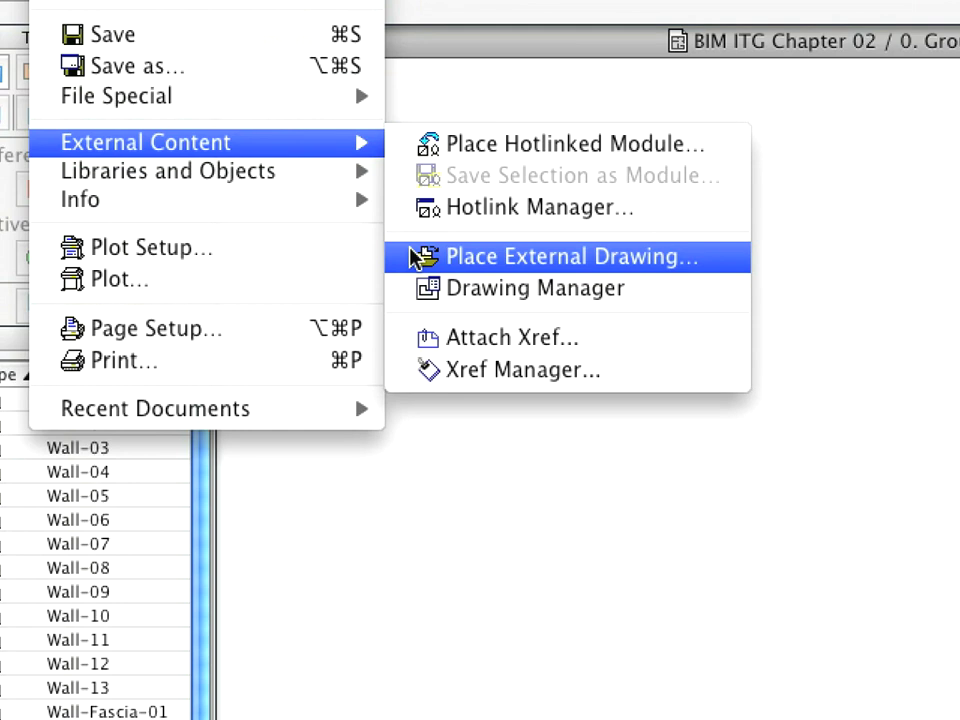
pyautogui.click(420, 257)
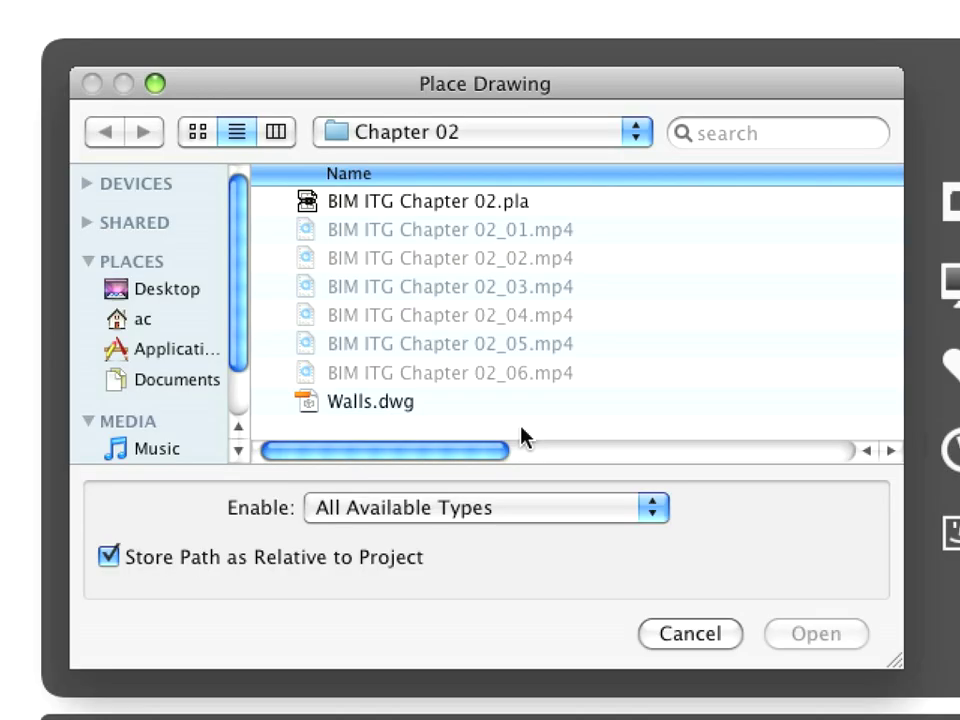
pyautogui.click(424, 405)
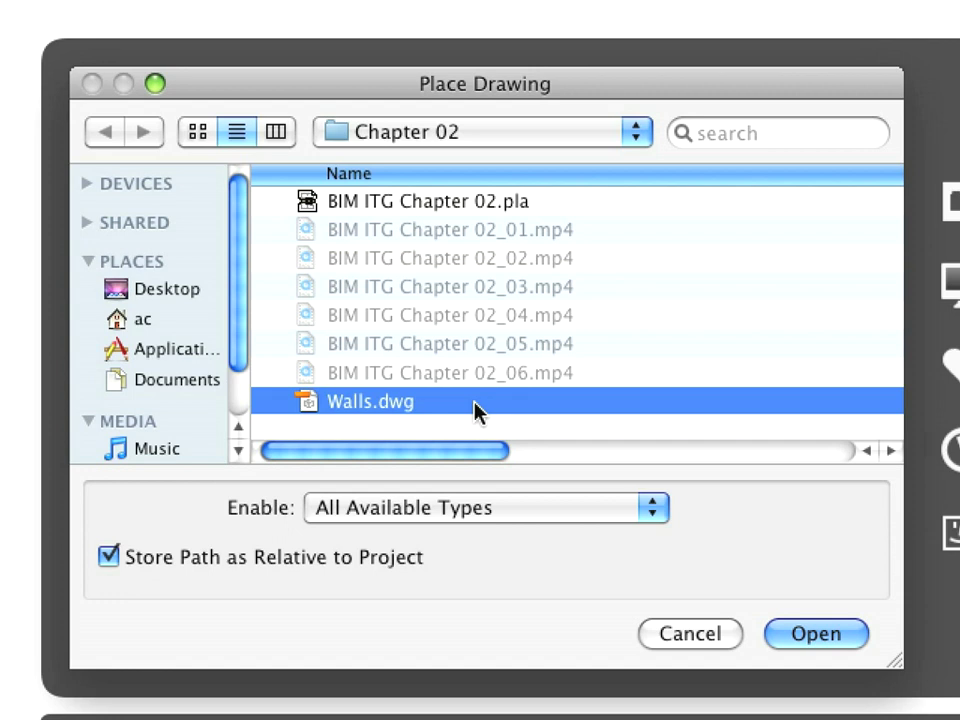
pyautogui.click(843, 641)
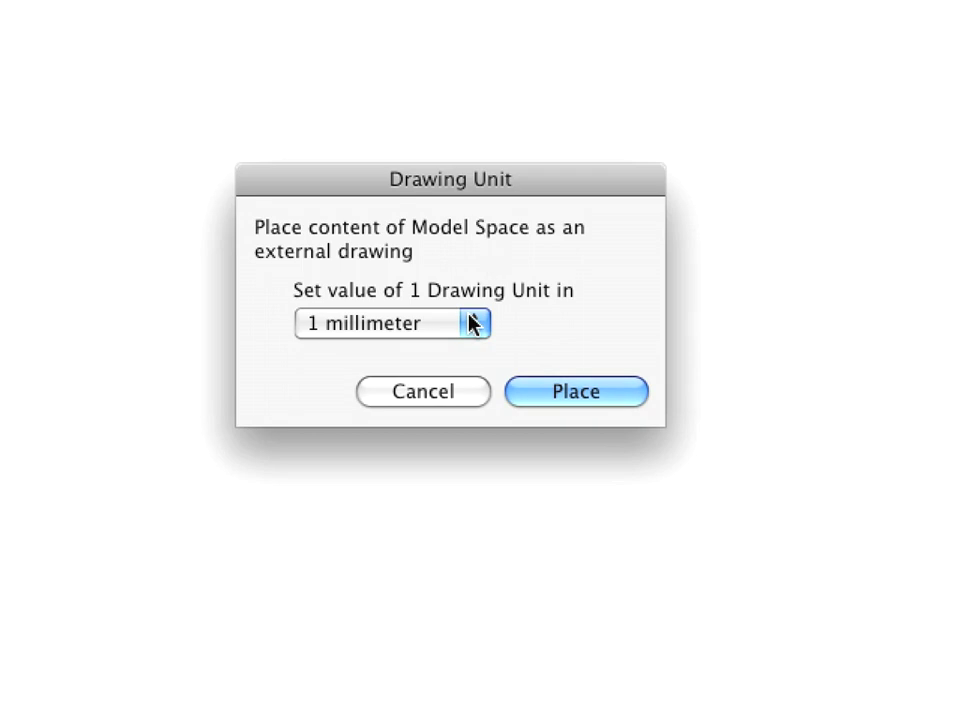
pyautogui.click(472, 323)
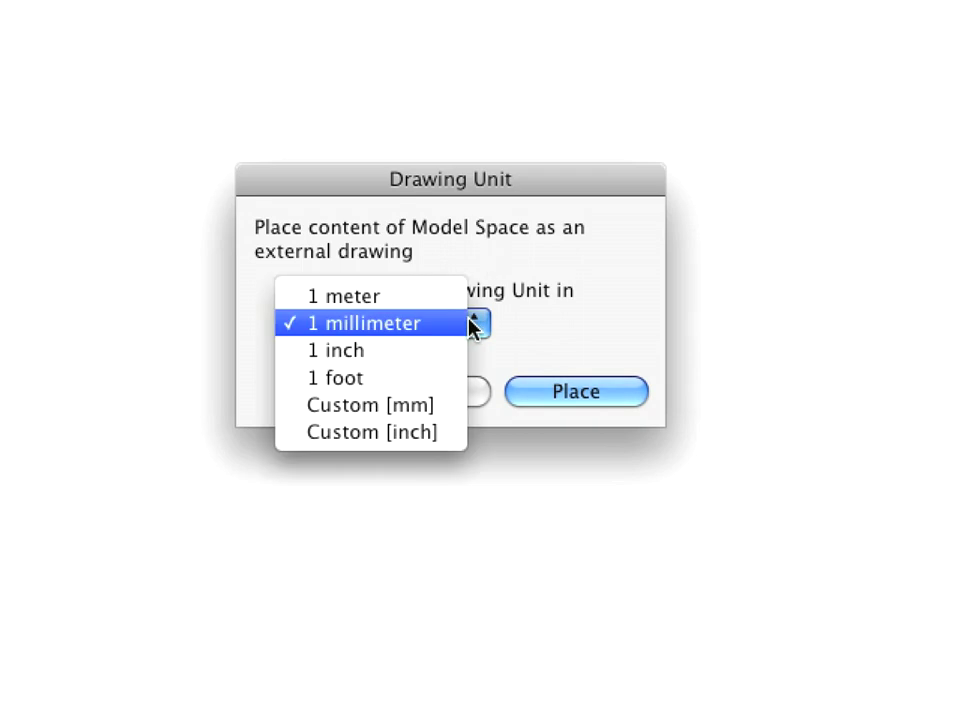
pyautogui.click(472, 325)
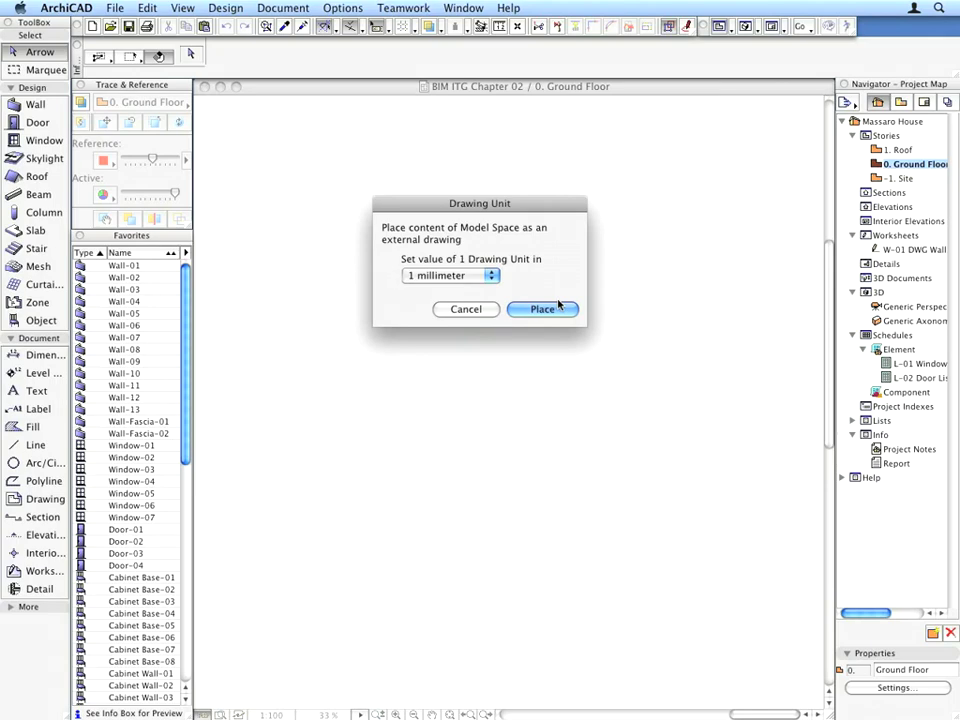
pyautogui.click(548, 309)
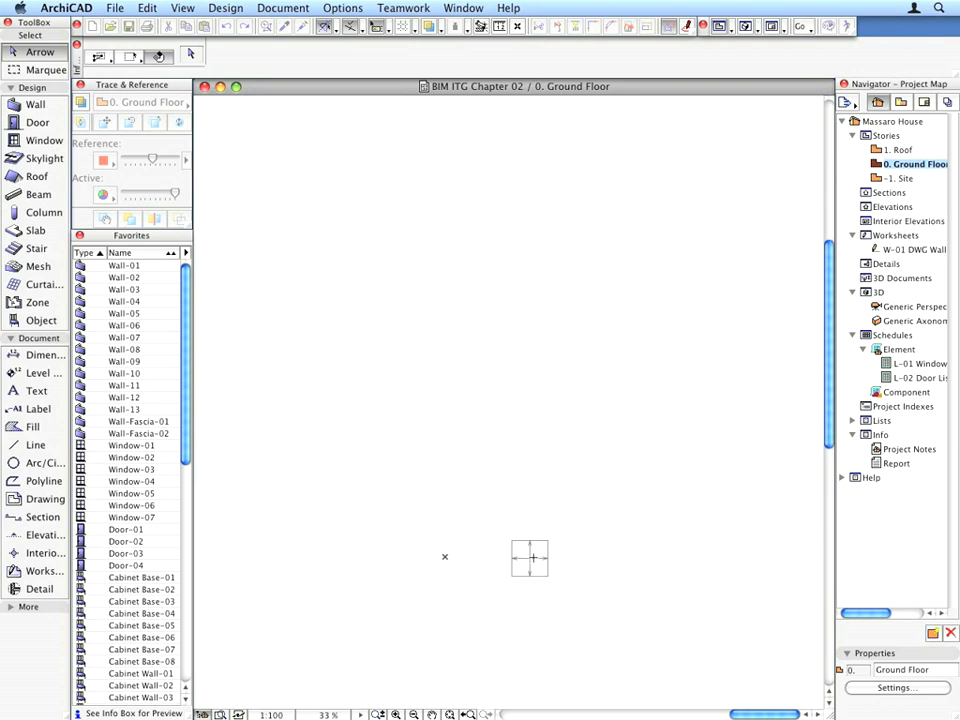
pyautogui.click(531, 557)
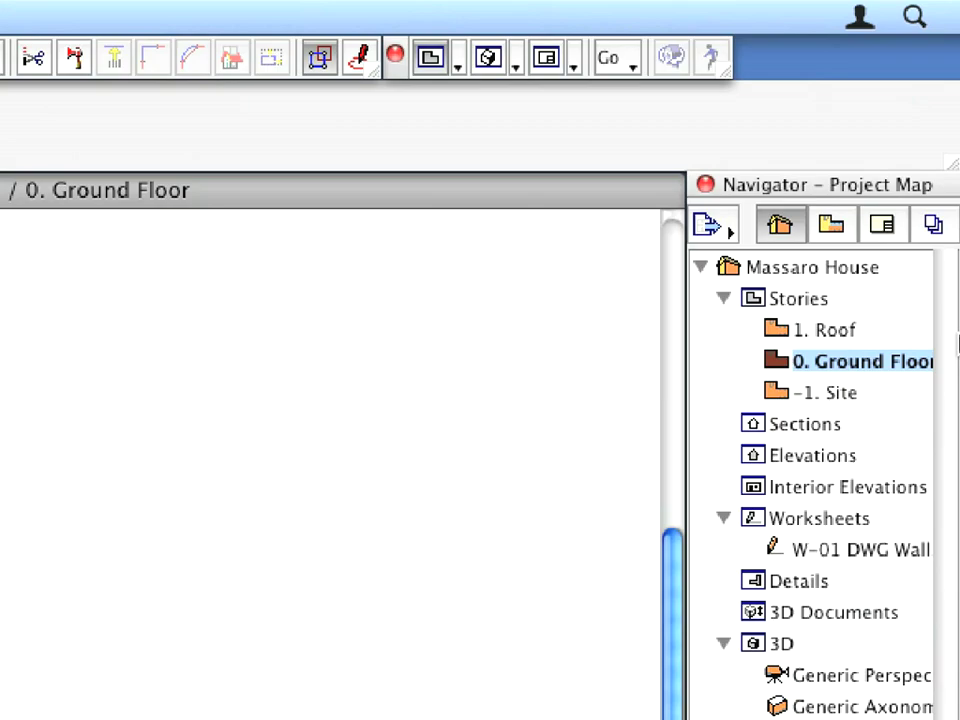
# Open the saved view 2.1.1 Wall-01/01 from the View Map.
pyautogui.click(874, 236)
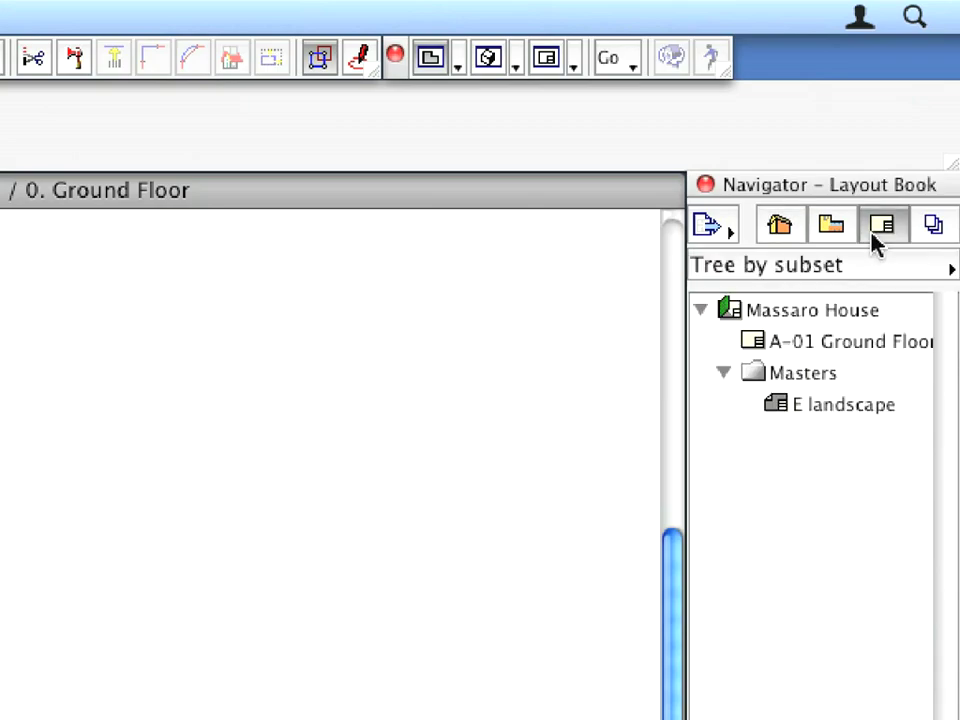
pyautogui.click(845, 234)
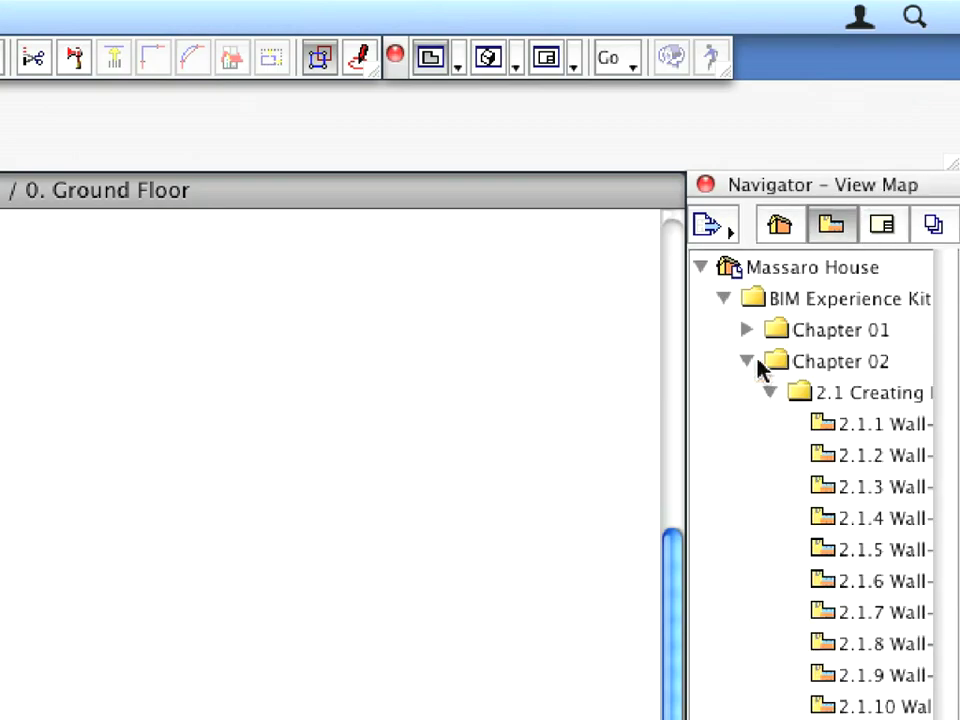
pyautogui.hscroll(4, 856, 430)
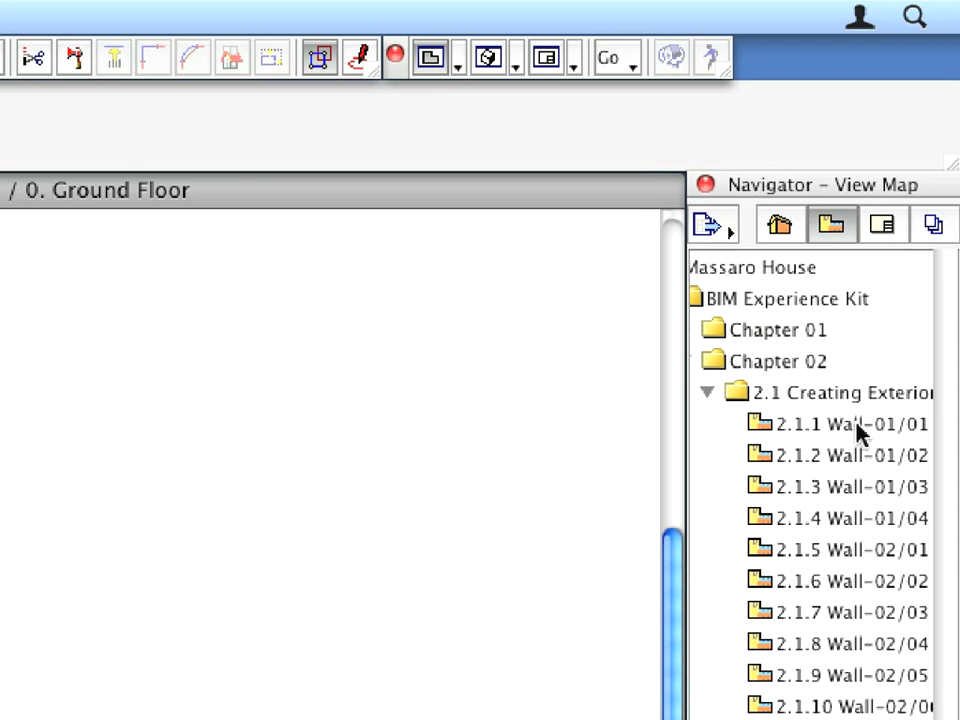
pyautogui.doubleClick(859, 433)
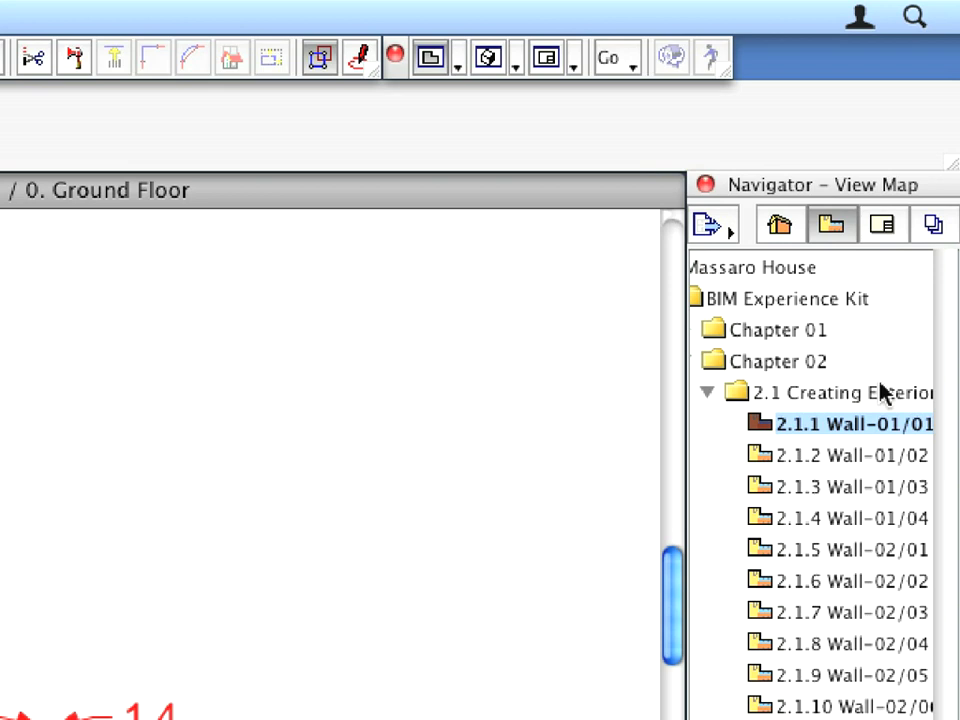
# Show the W-01 DWG Walls worksheet as the trace reference.
pyautogui.click(786, 226)
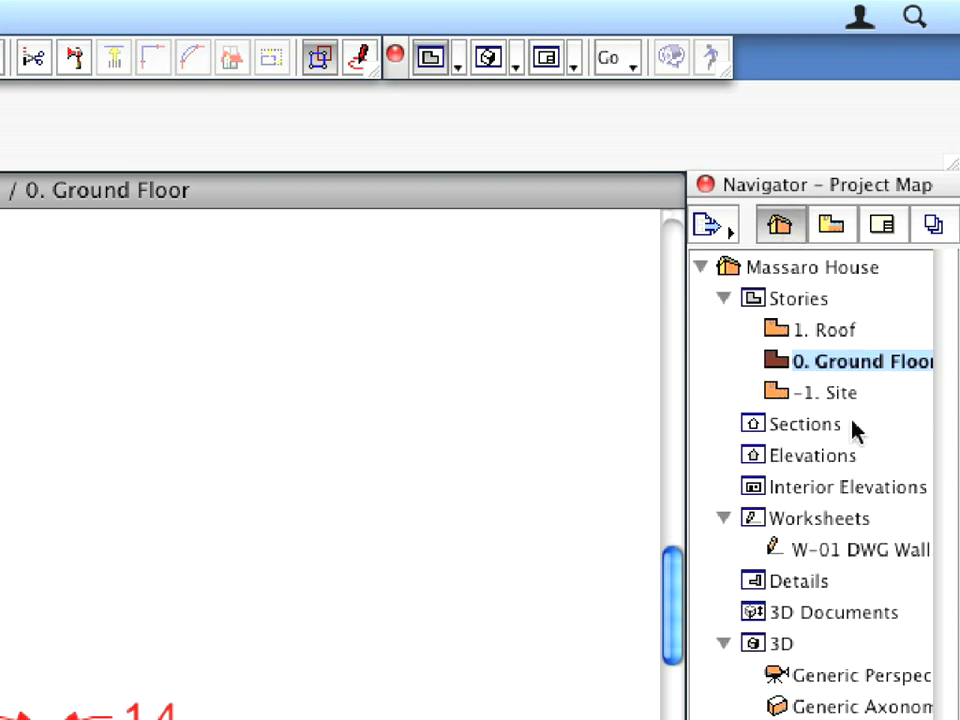
pyautogui.click(900, 563)
pyautogui.rightClick(889, 564)
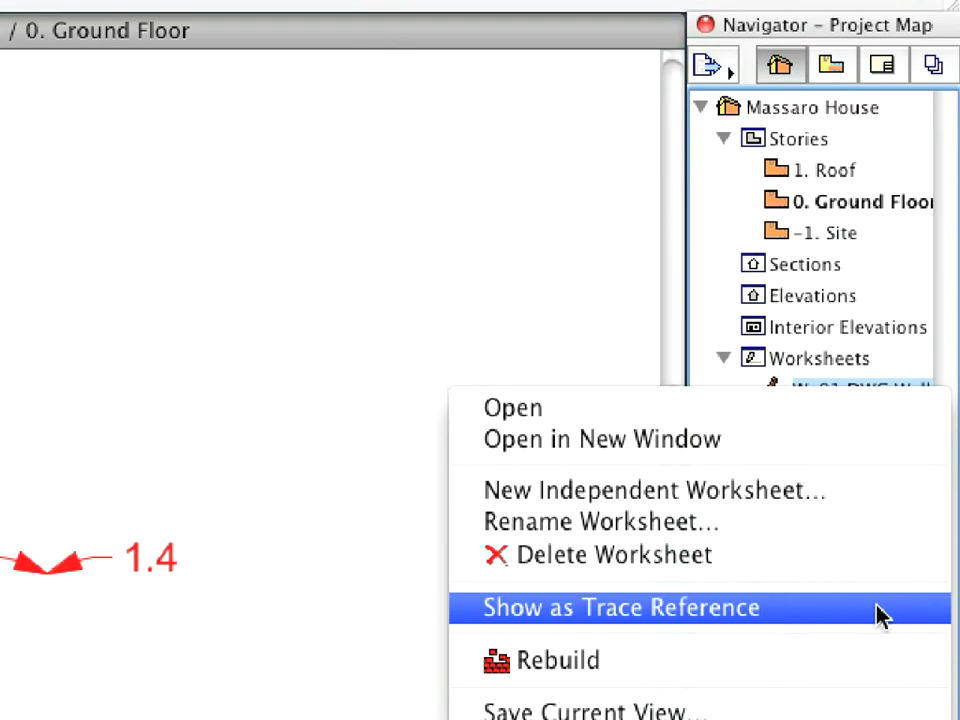
pyautogui.click(878, 608)
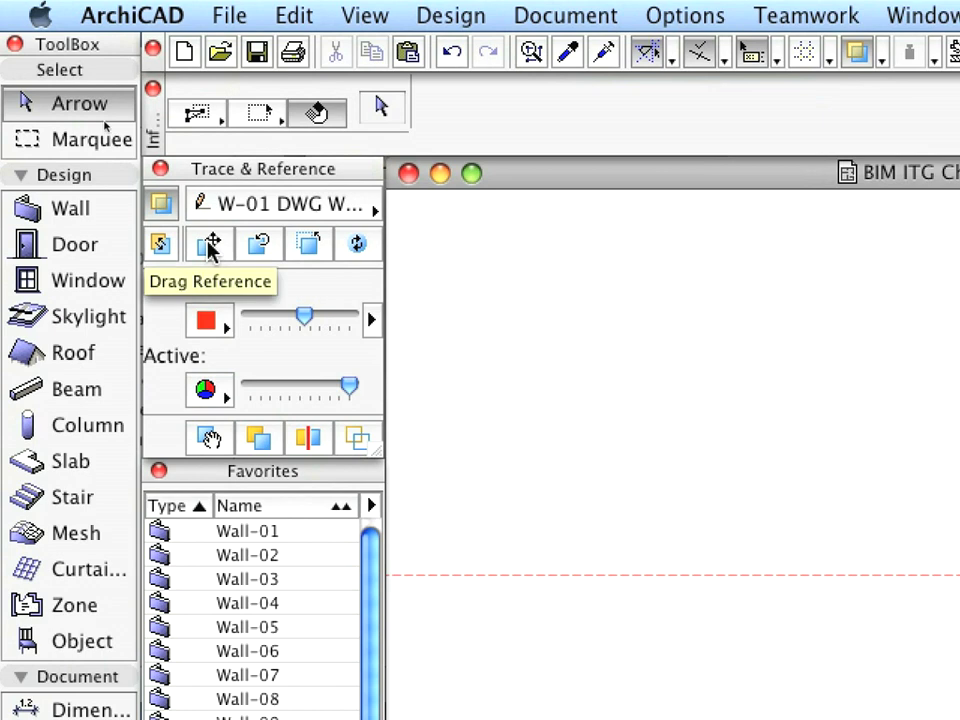
# Drag the trace reference so its top apex lands on the 1.1/1.4 markers, then fit the view.
pyautogui.click(210, 246)
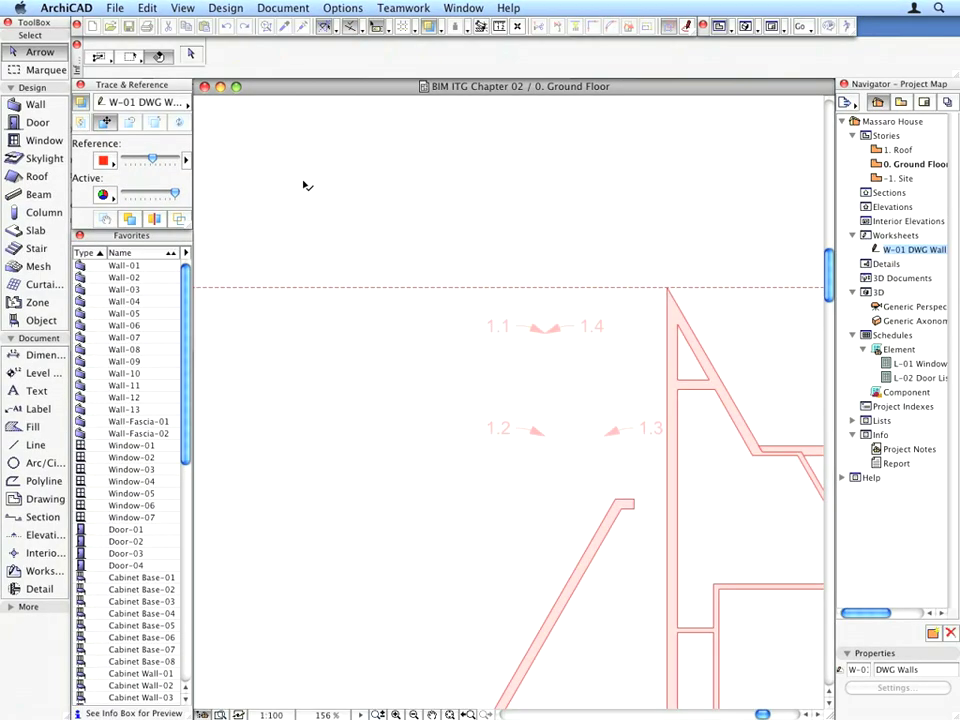
pyautogui.click(668, 289)
pyautogui.click(548, 334)
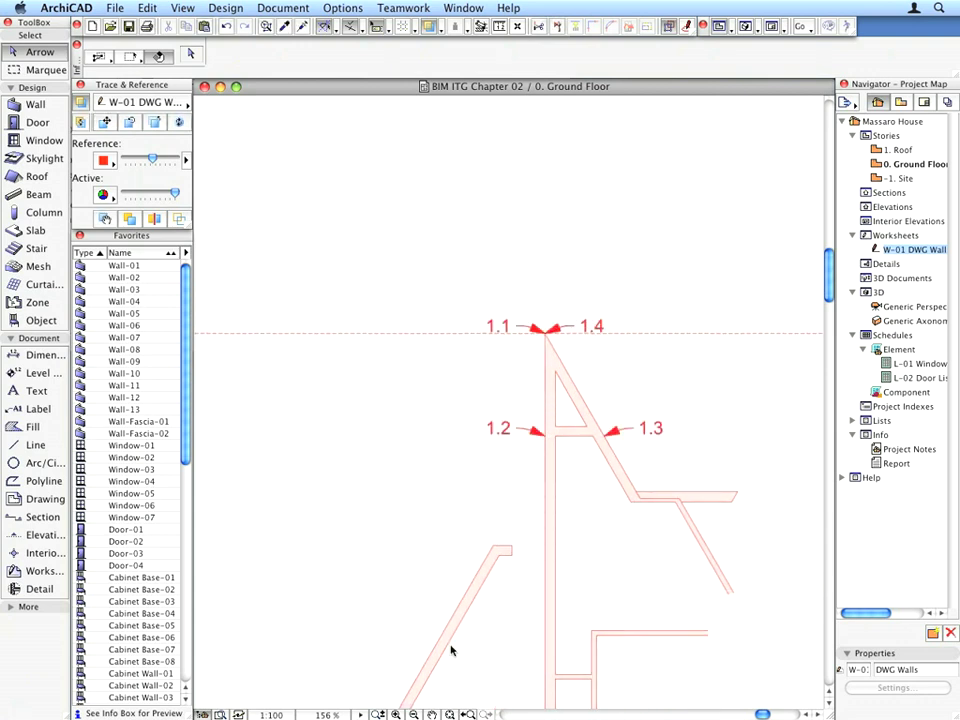
pyautogui.click(450, 714)
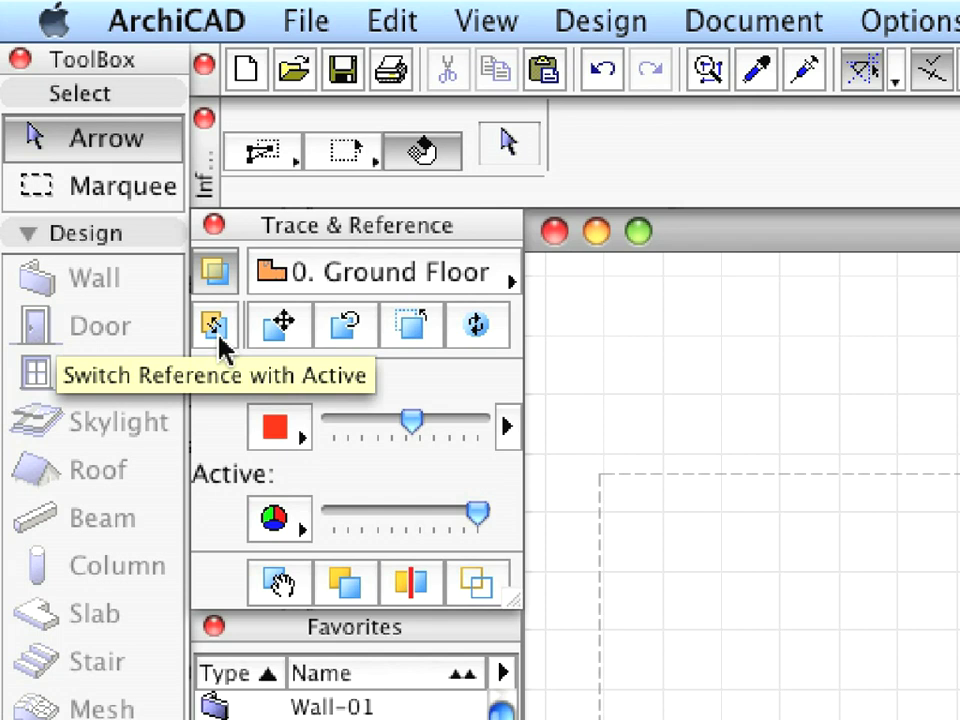
# Make the worksheet active and explode the DWG into drawing primitives only.
pyautogui.click(218, 340)
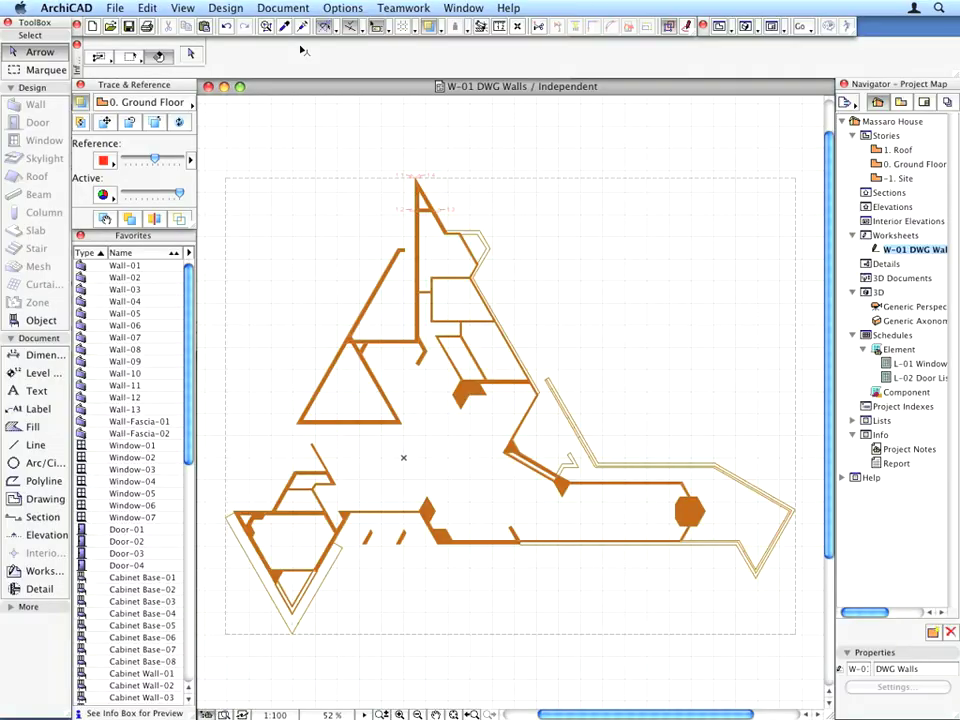
pyautogui.click(330, 182)
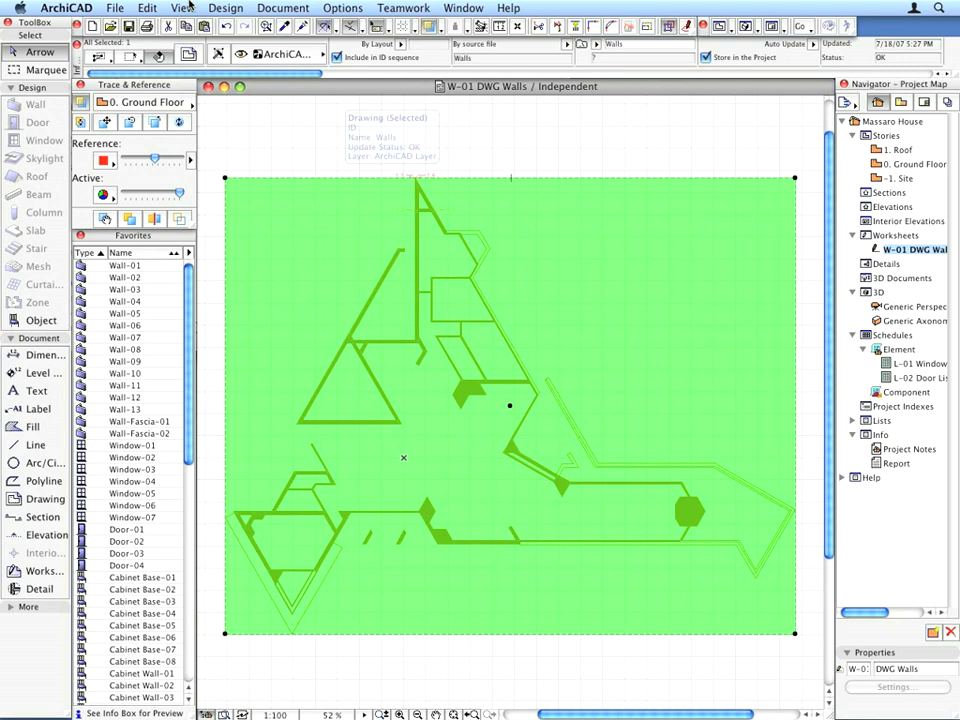
pyautogui.click(149, 8)
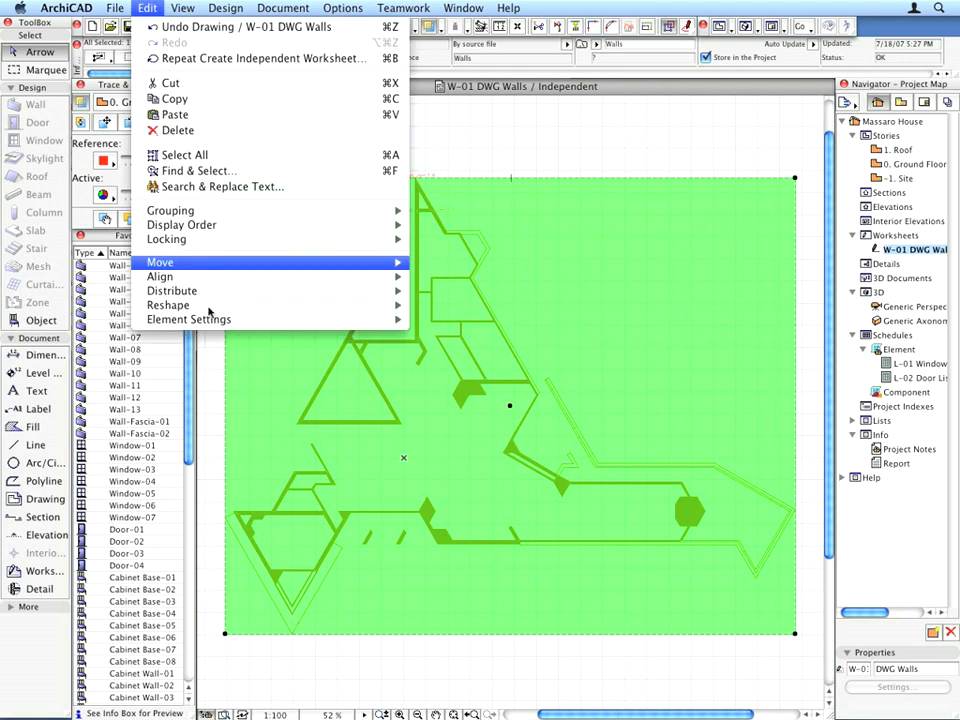
pyautogui.moveTo(200, 305)
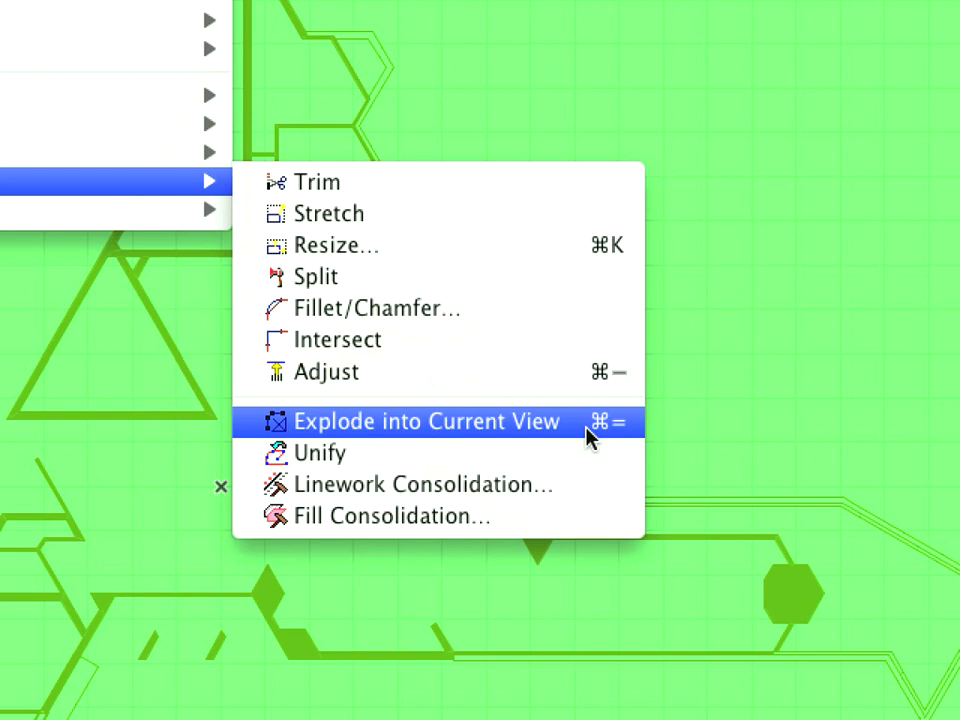
pyautogui.click(587, 428)
pyautogui.click(492, 276)
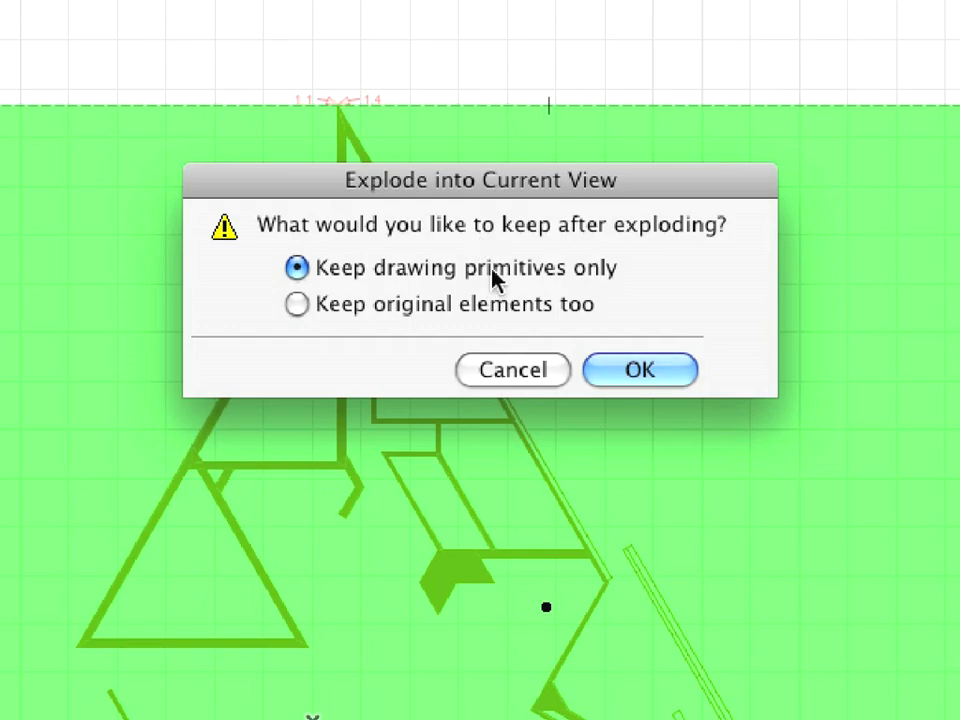
pyautogui.click(645, 372)
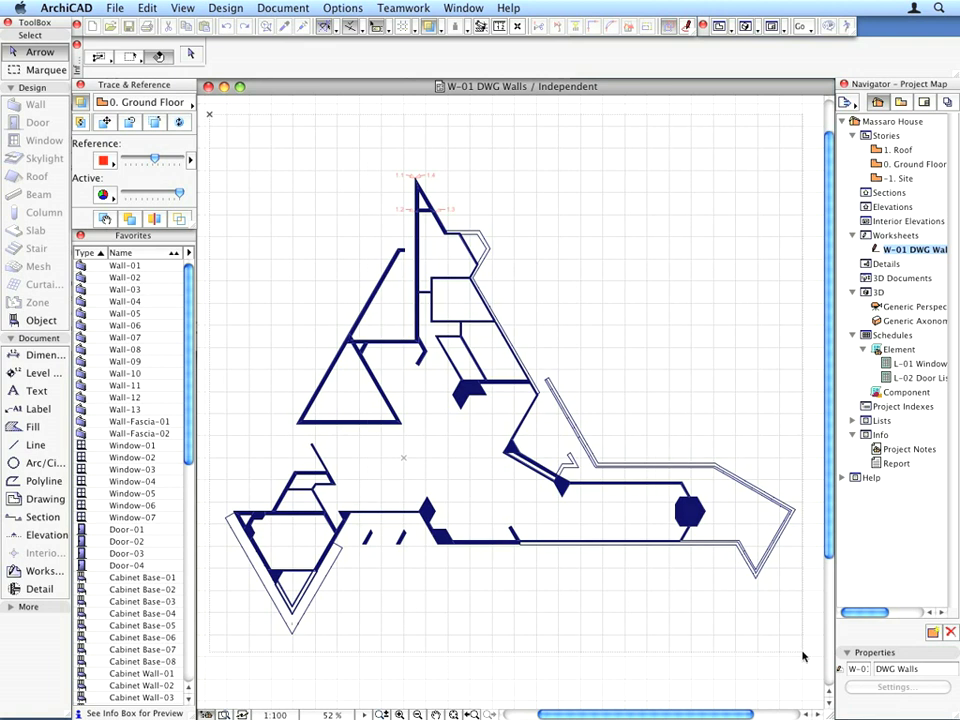
# Select all exploded elements, ungroup them, and deselect.
pyautogui.press('super+a')
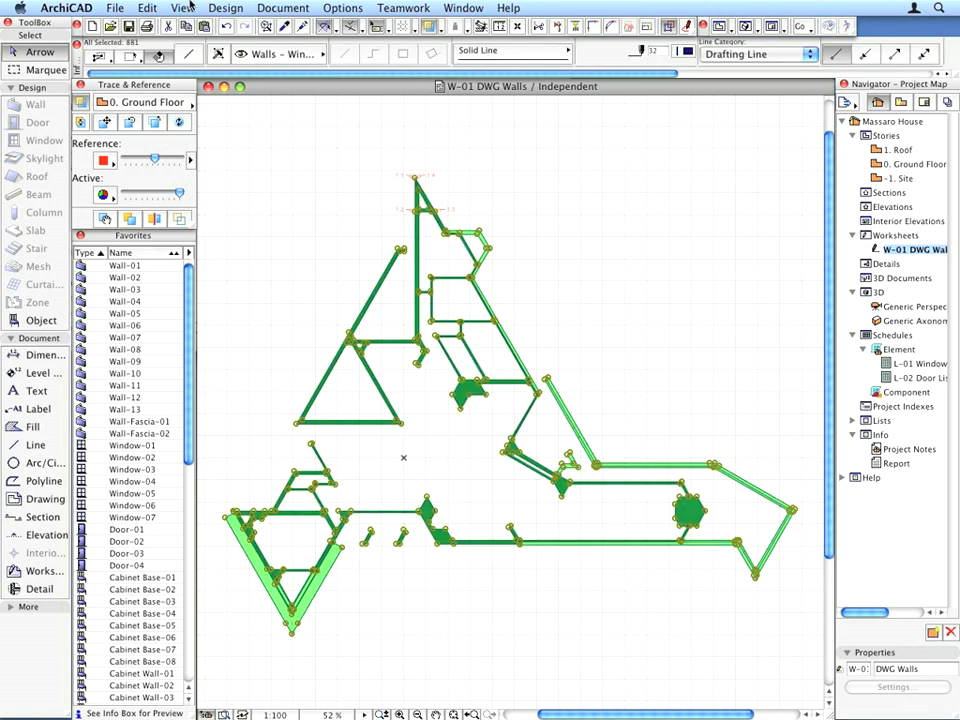
pyautogui.click(147, 8)
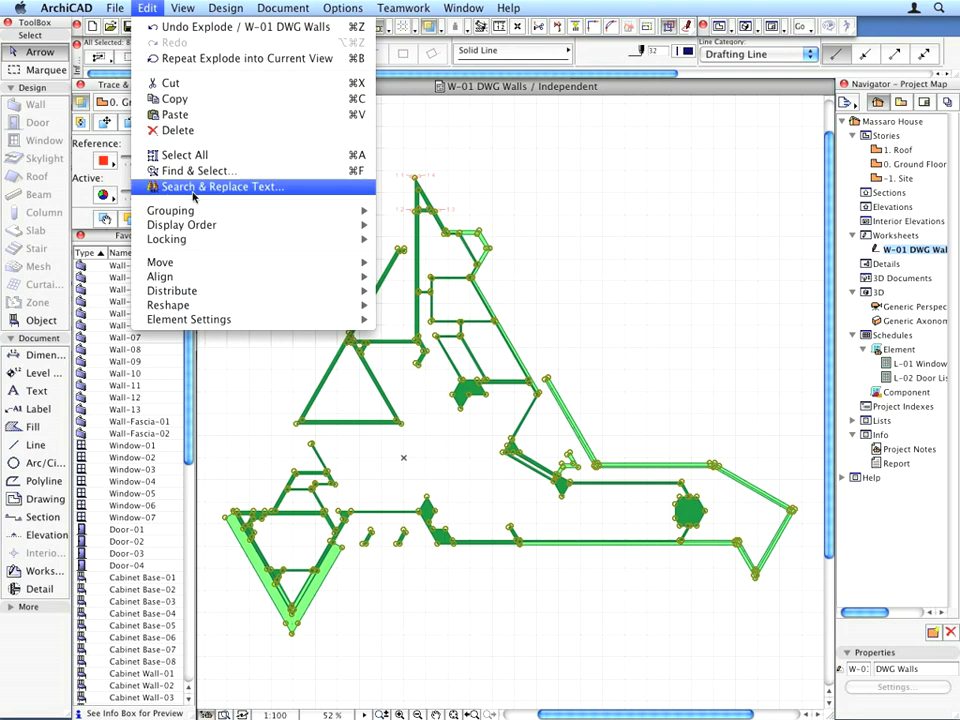
pyautogui.moveTo(306, 212)
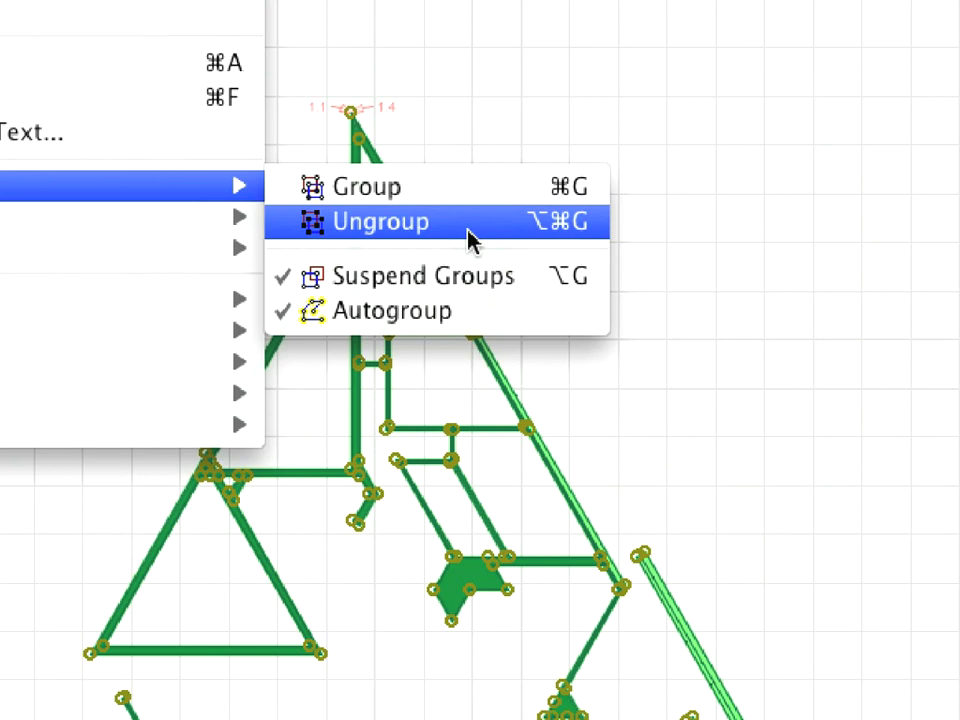
pyautogui.click(467, 232)
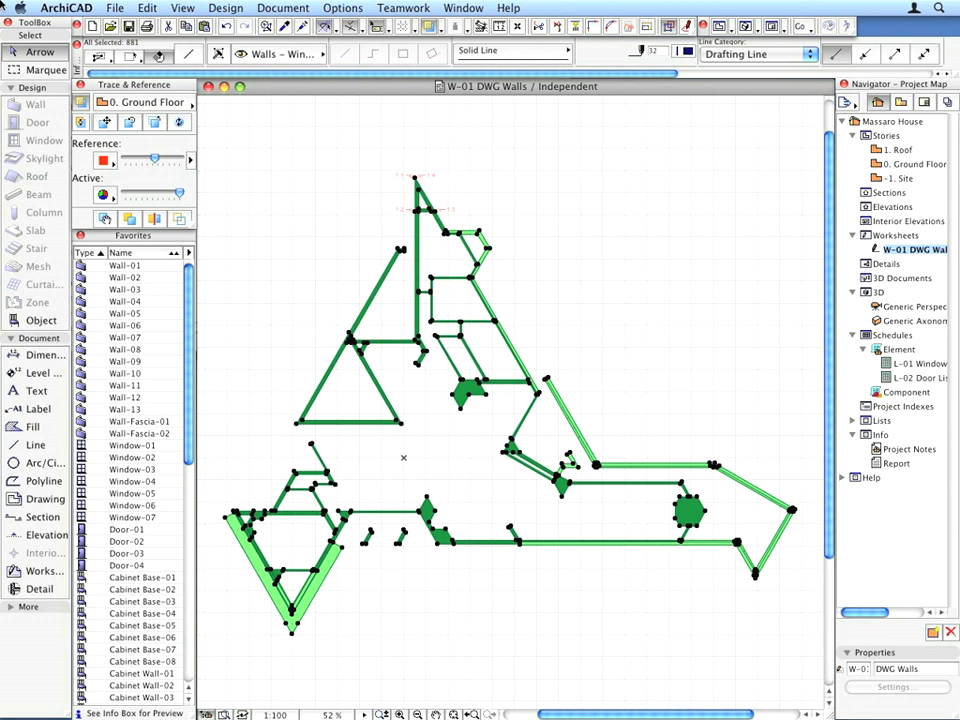
pyautogui.press('Escape')
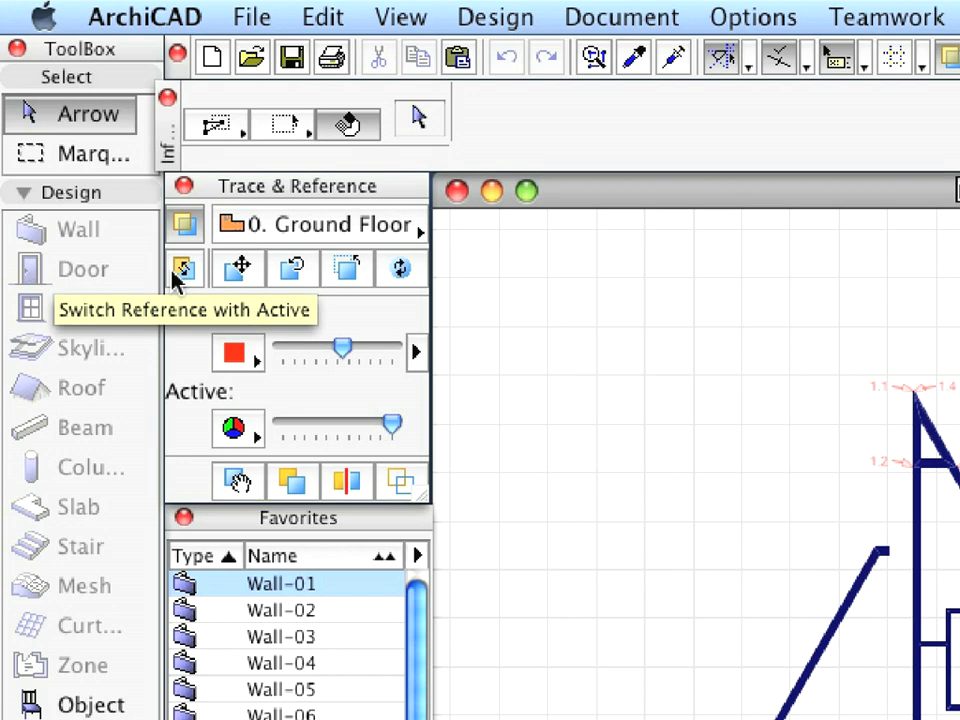
# Switch the reference with the active view so 0. Ground Floor is active over the worksheet.
pyautogui.click(181, 268)
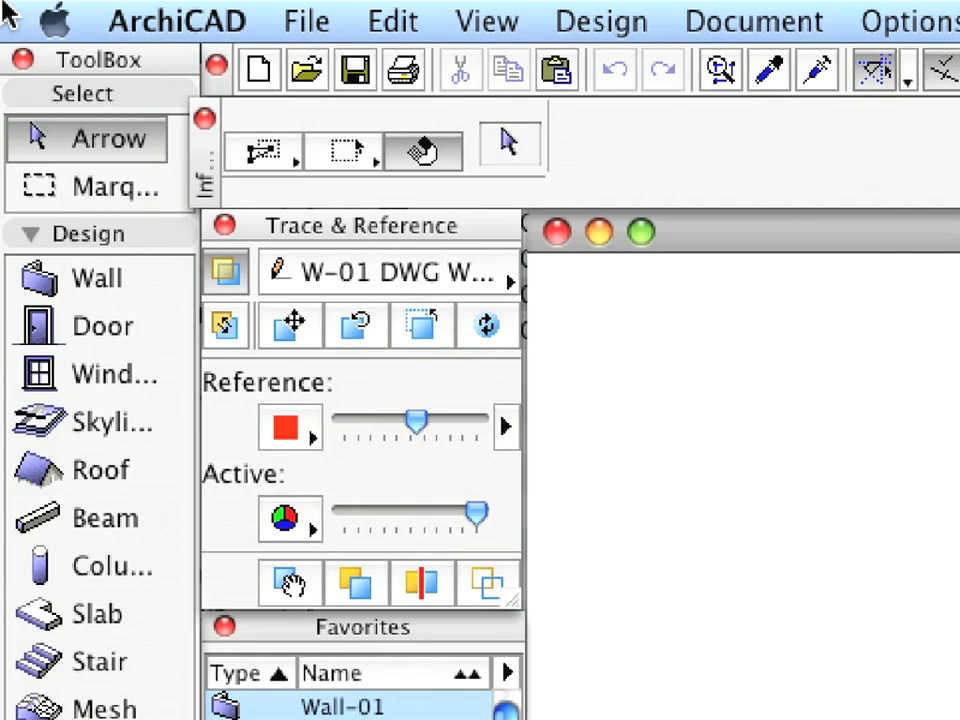
# Activate the Wall tool with the Wall-01 favorite and the chained geometry method.
pyautogui.click(93, 288)
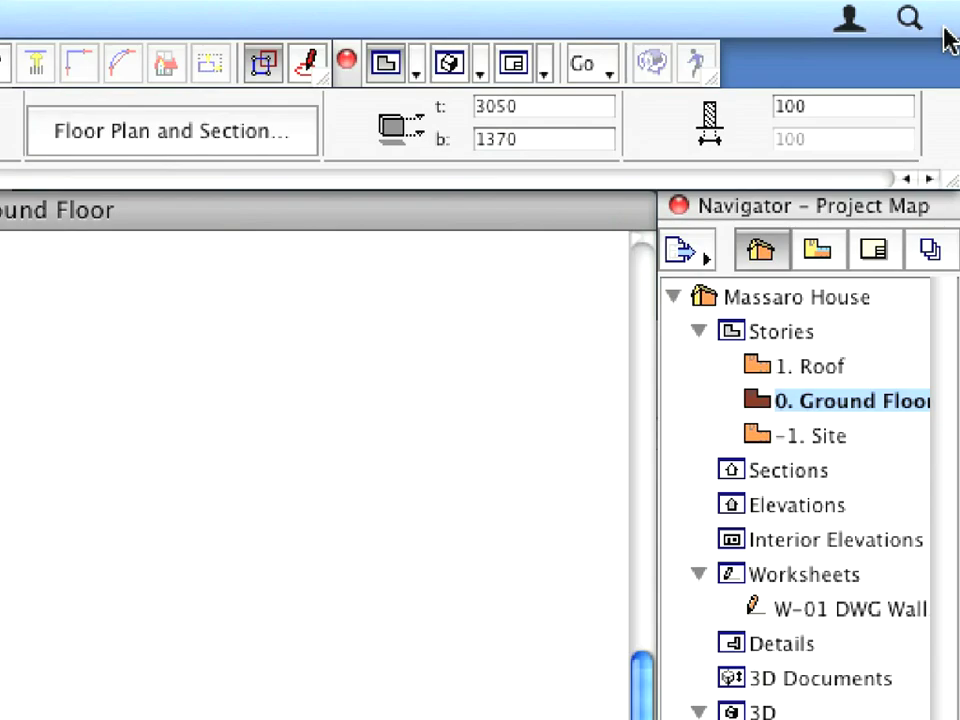
pyautogui.click(830, 256)
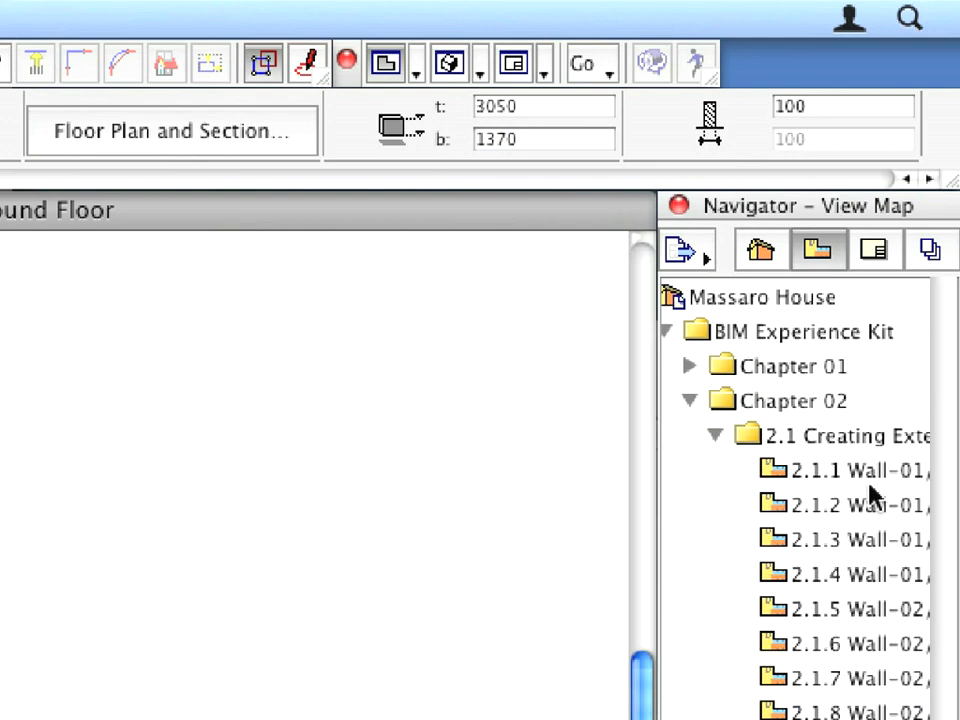
pyautogui.hscroll(2, 870, 490)
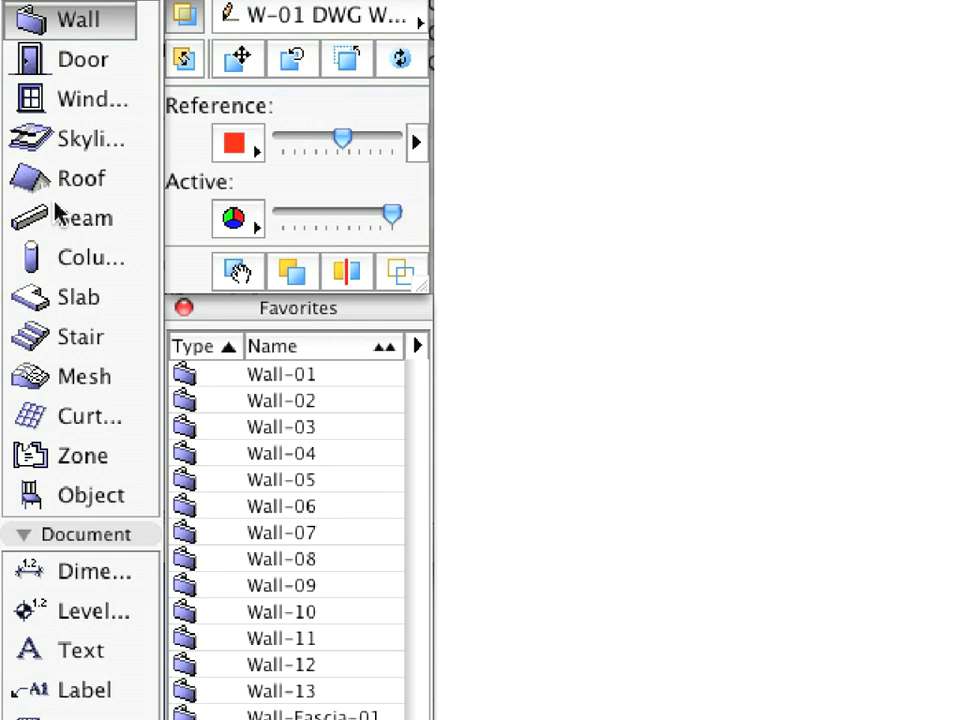
pyautogui.click(371, 380)
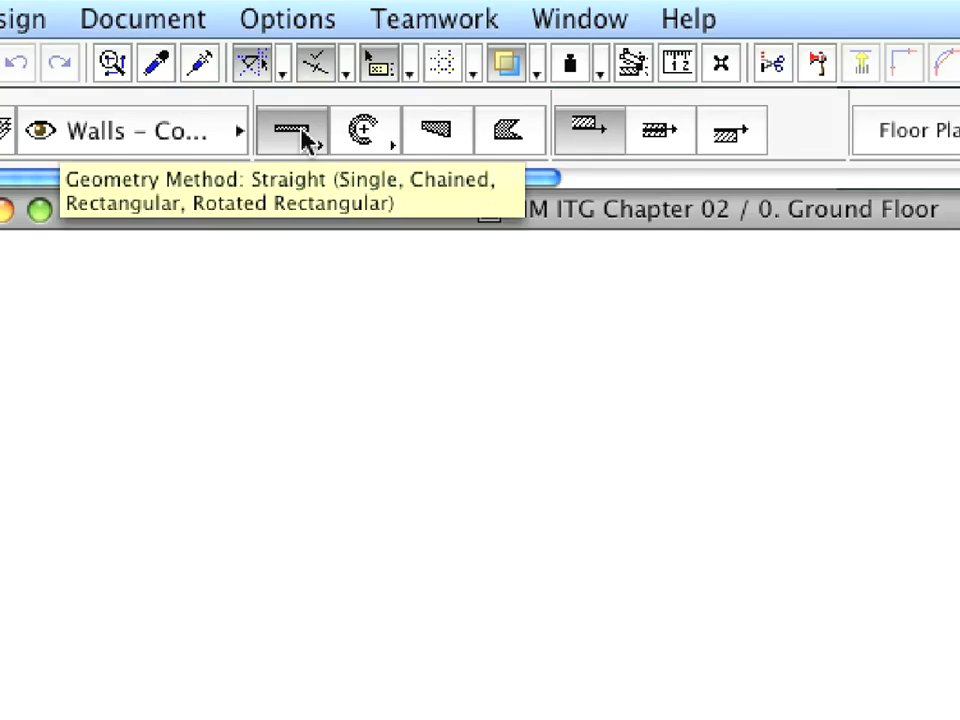
pyautogui.click(303, 138)
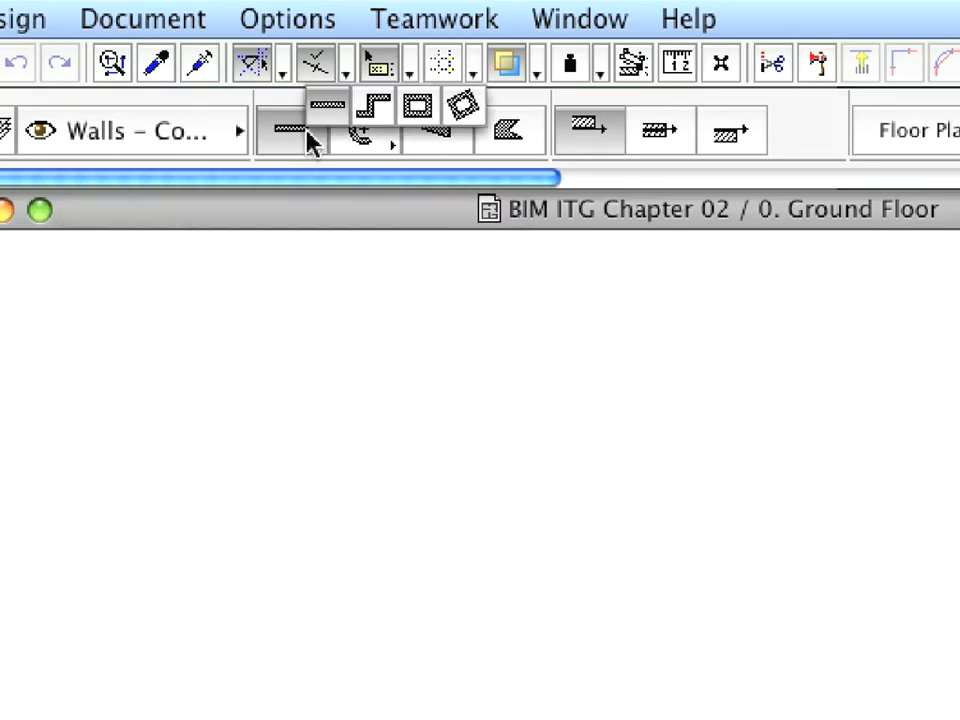
pyautogui.click(366, 115)
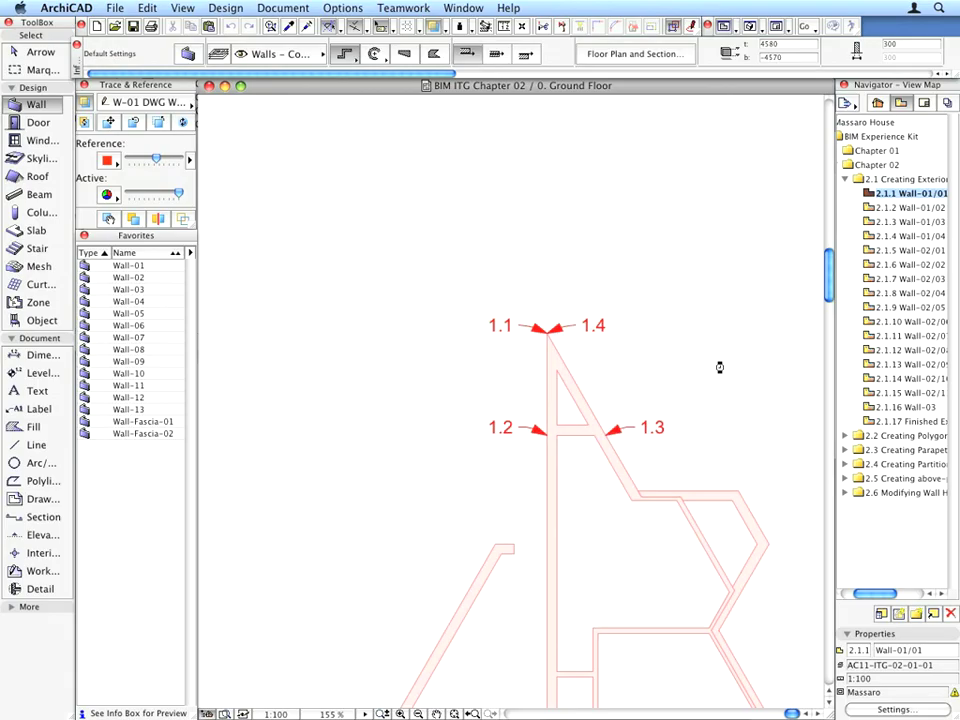
pyautogui.scroll(4, 719, 367)
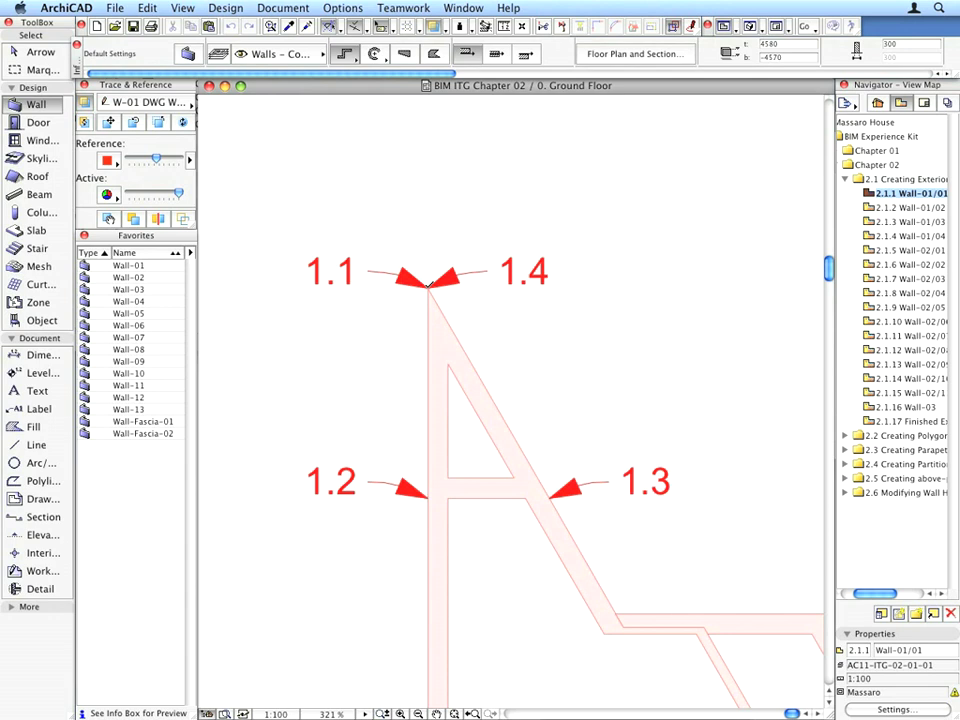
# Draw a closed wall chain from 1.1 to 1.2, 1.3 and back to 1.1.
pyautogui.click(428, 286)
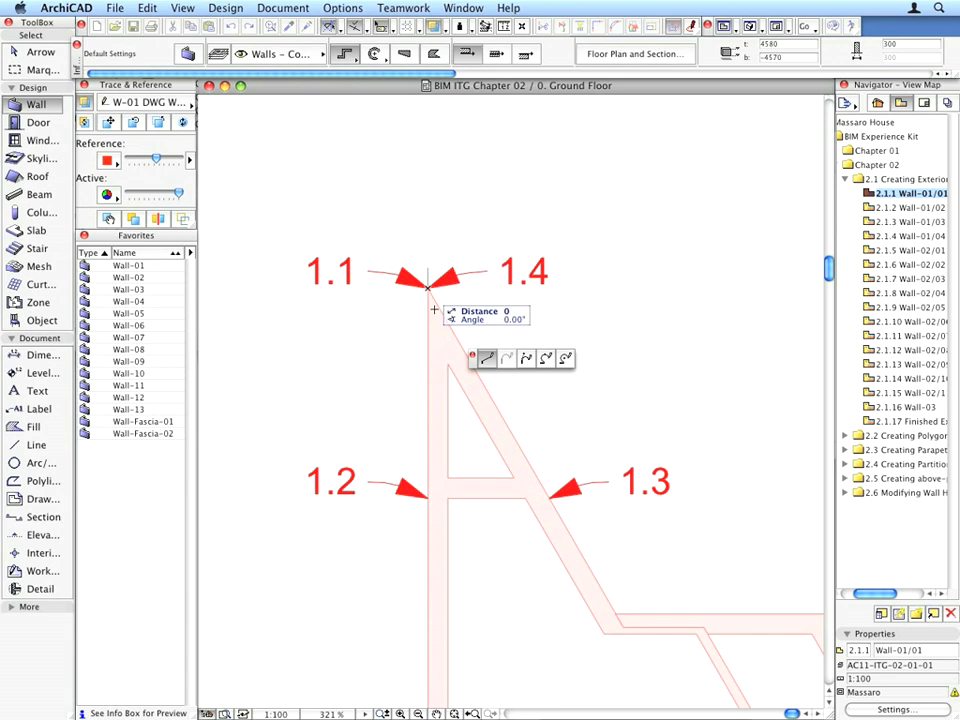
pyautogui.click(431, 491)
pyautogui.click(548, 497)
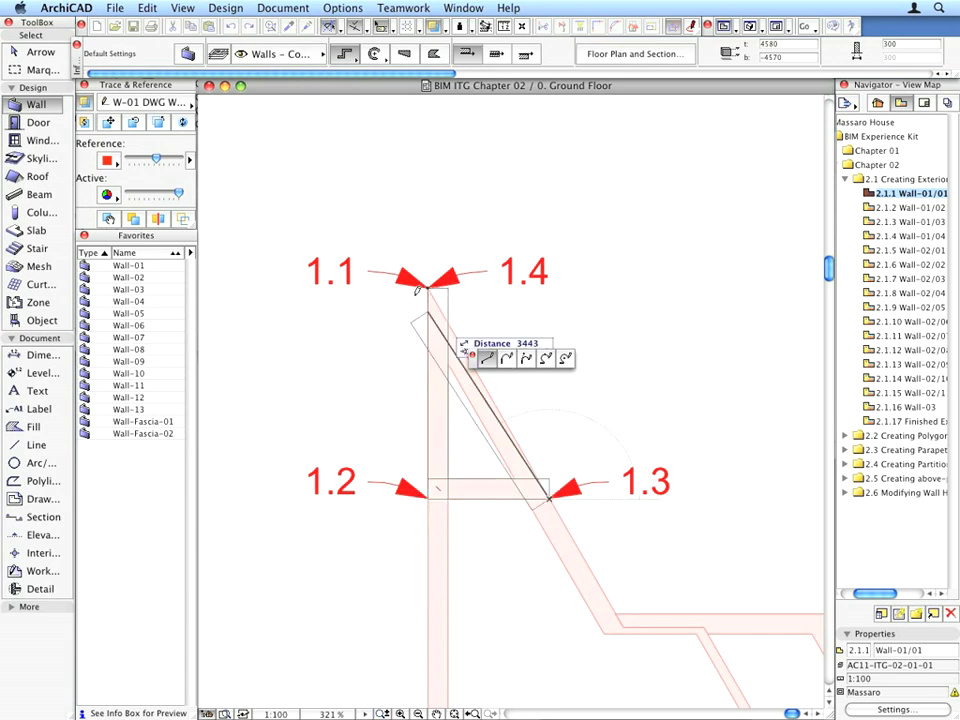
pyautogui.click(430, 283)
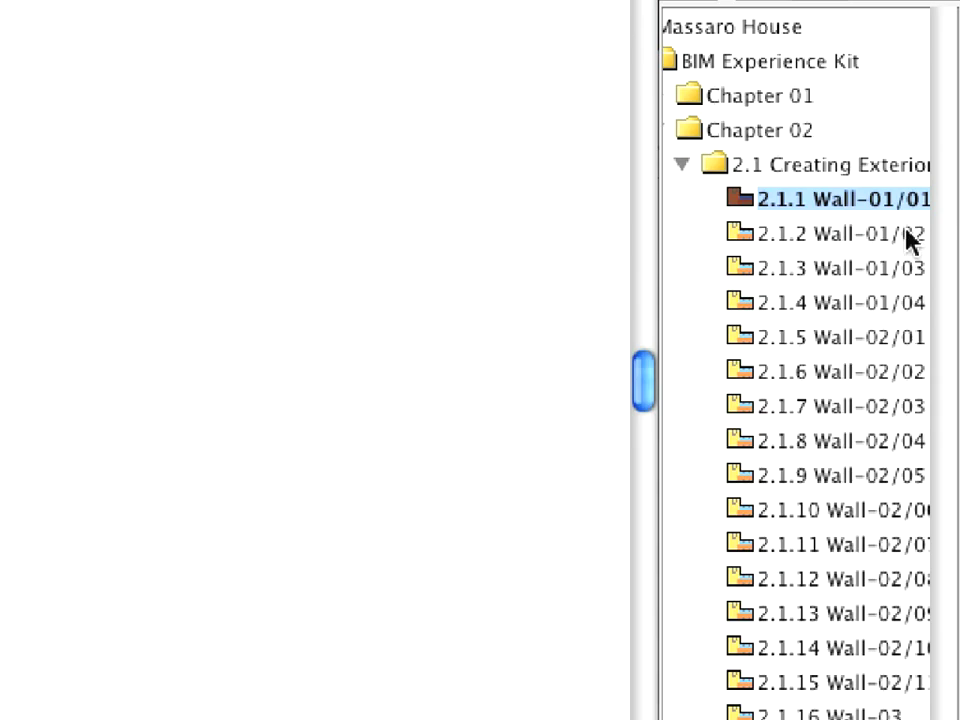
# In view 2.1.2 Wall-01/02, draw a closed wall chain through 2.1, 2.2, 2.3 and back.
pyautogui.click(939, 207)
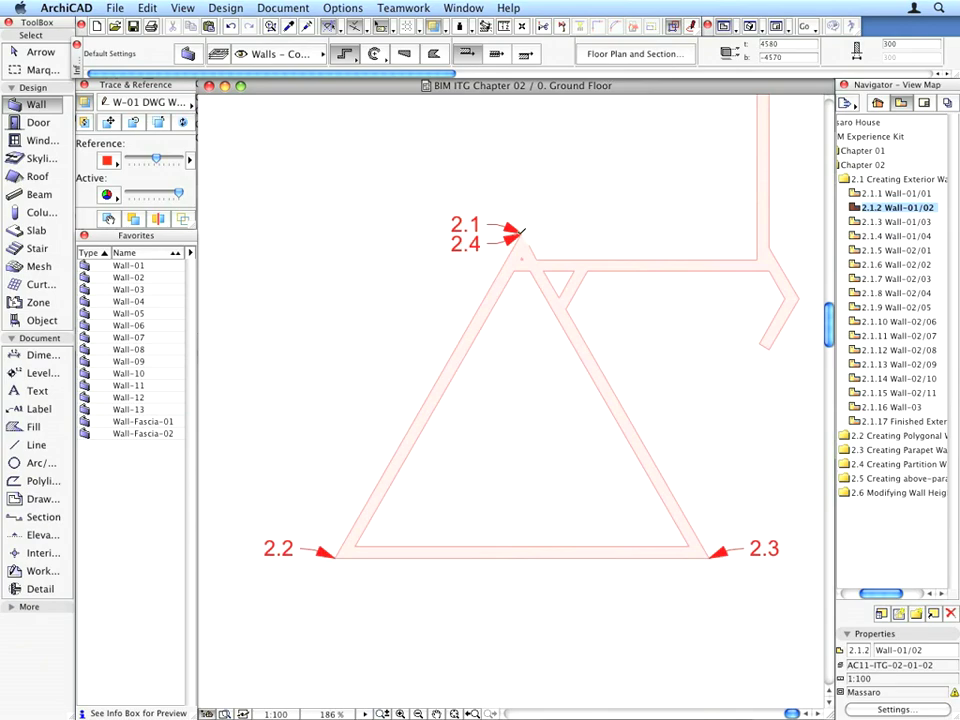
pyautogui.click(520, 234)
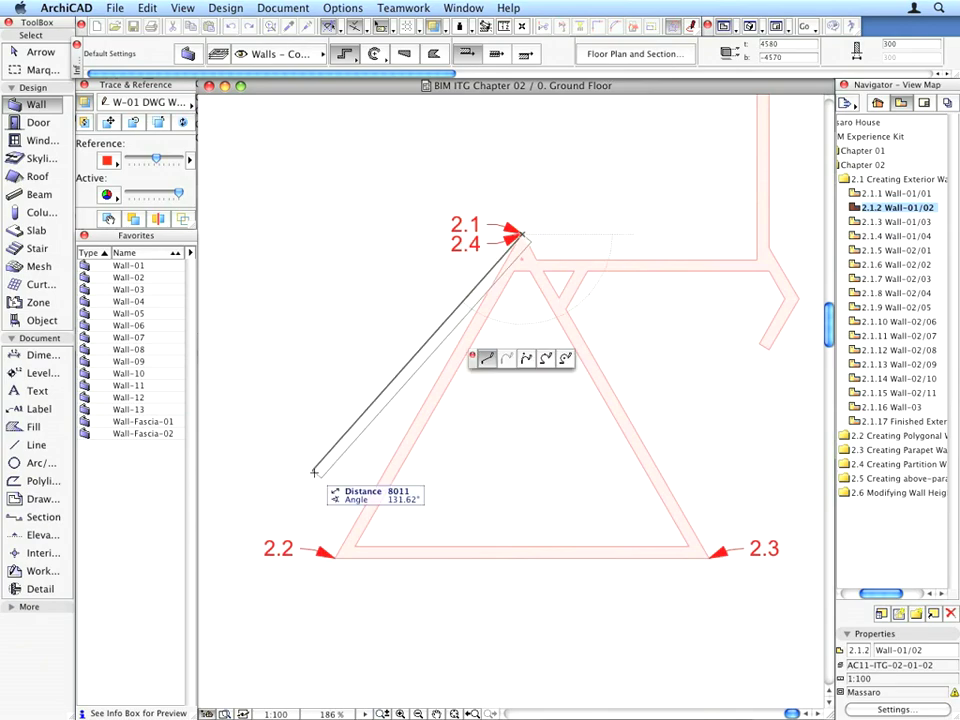
pyautogui.click(335, 553)
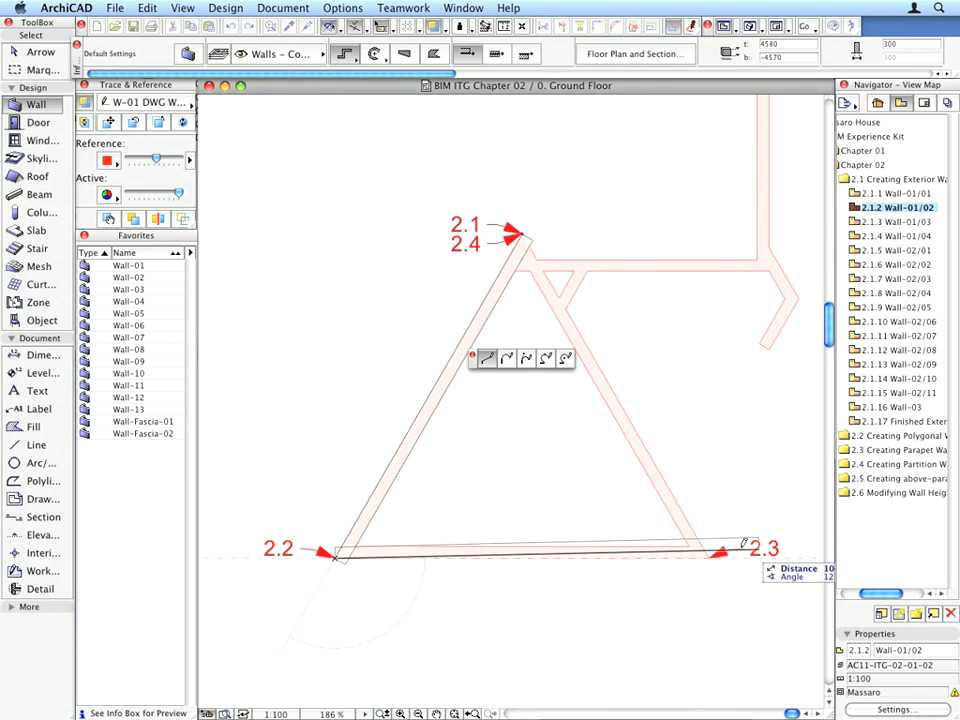
pyautogui.click(708, 553)
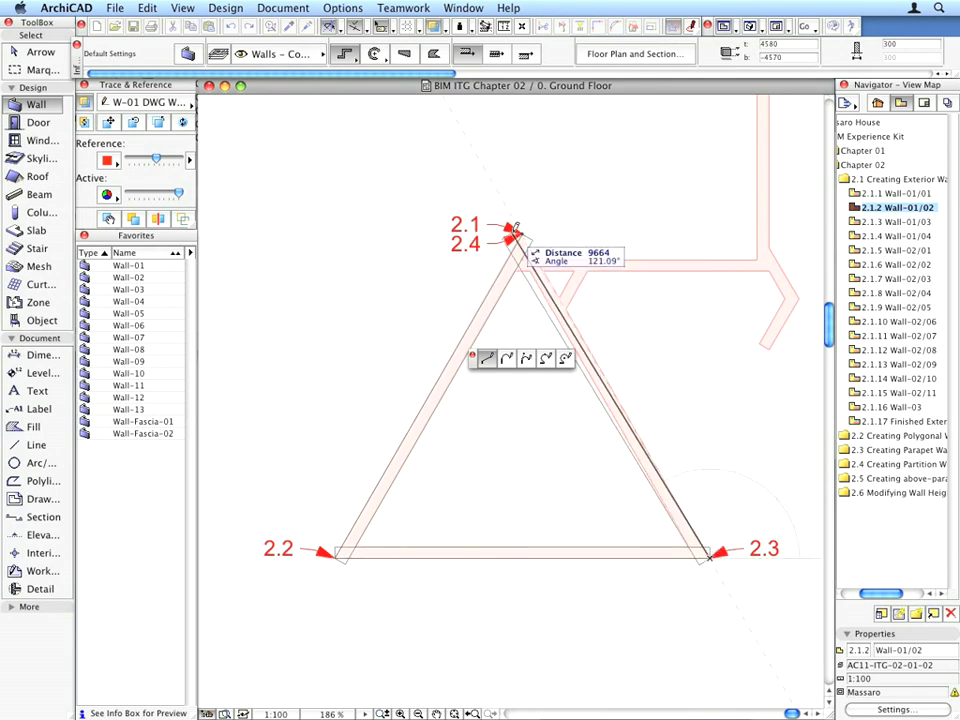
pyautogui.click(518, 232)
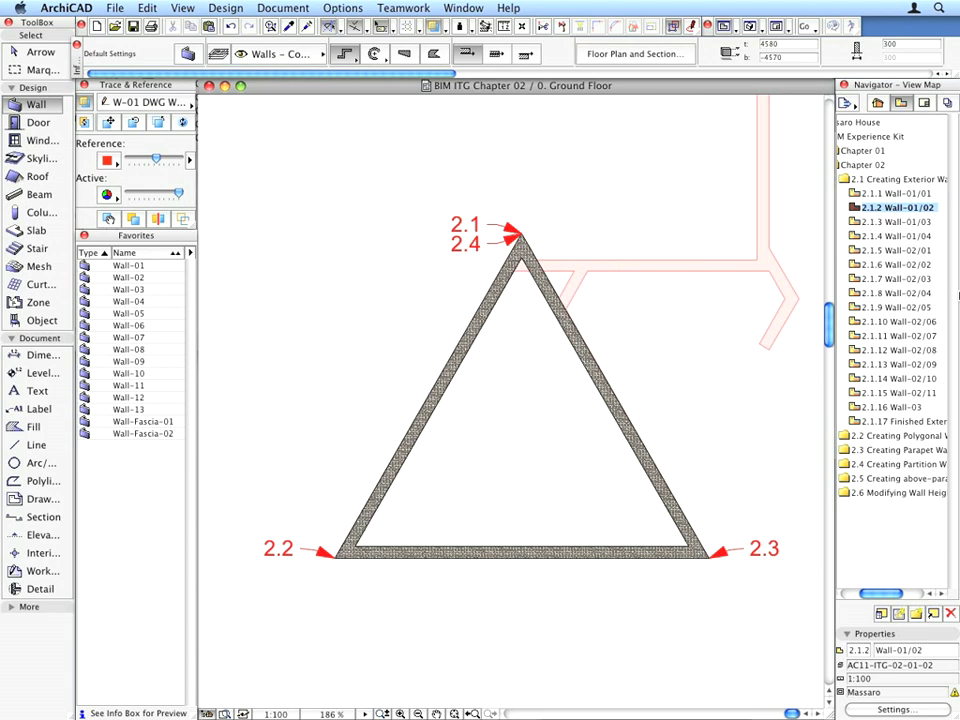
# In view 2.1.3 Wall-01/03, draw the L-shaped wall from 3.1 through 3.2 to 3.3.
pyautogui.doubleClick(897, 221)
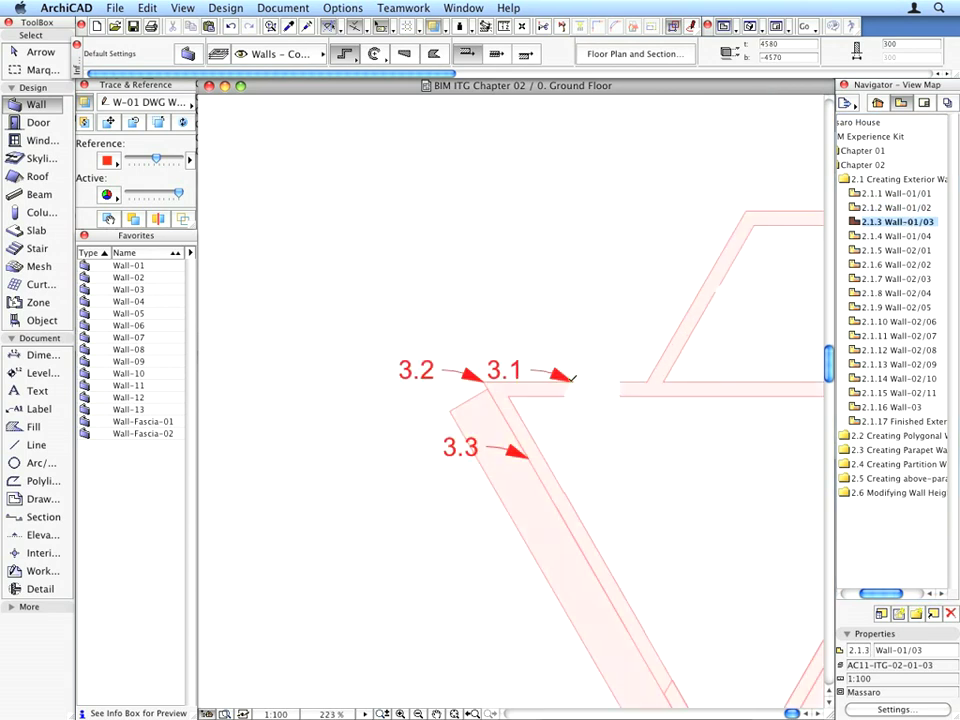
pyautogui.click(572, 379)
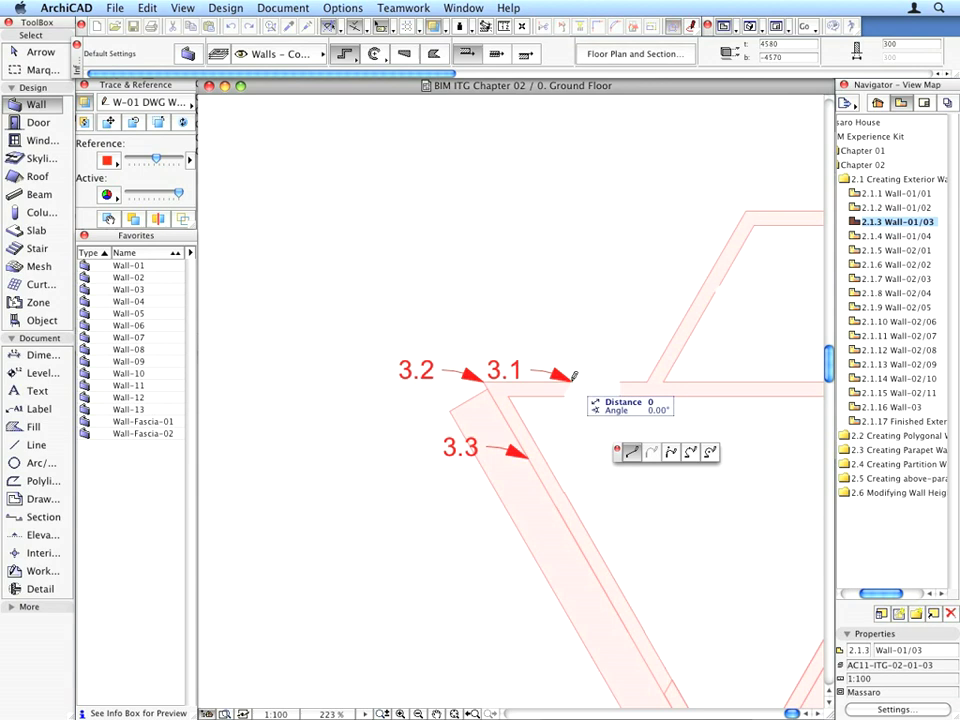
pyautogui.click(487, 379)
pyautogui.click(530, 453)
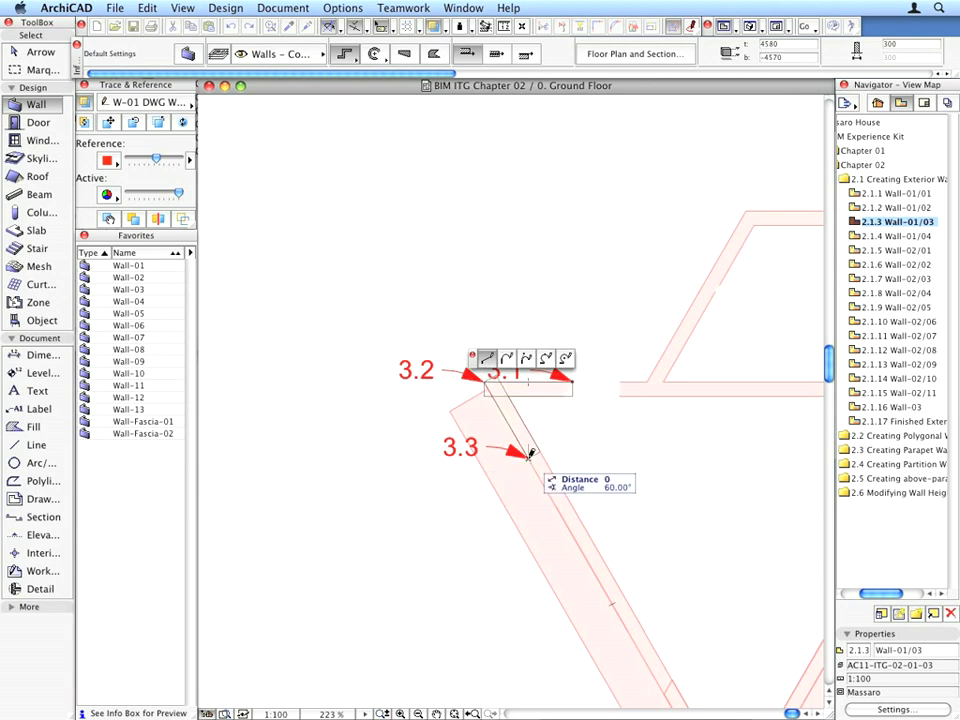
pyautogui.click(530, 453)
# In view 2.1.4 Wall-01/04, draw a straight wall from 4.1 to 4.2.
pyautogui.click(917, 236)
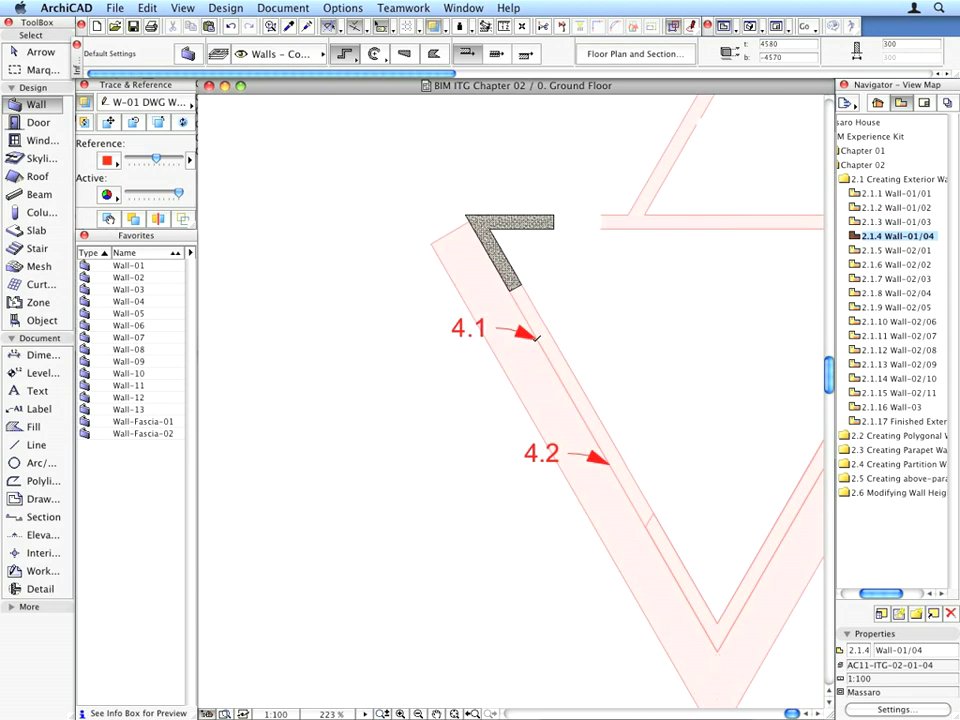
pyautogui.click(538, 338)
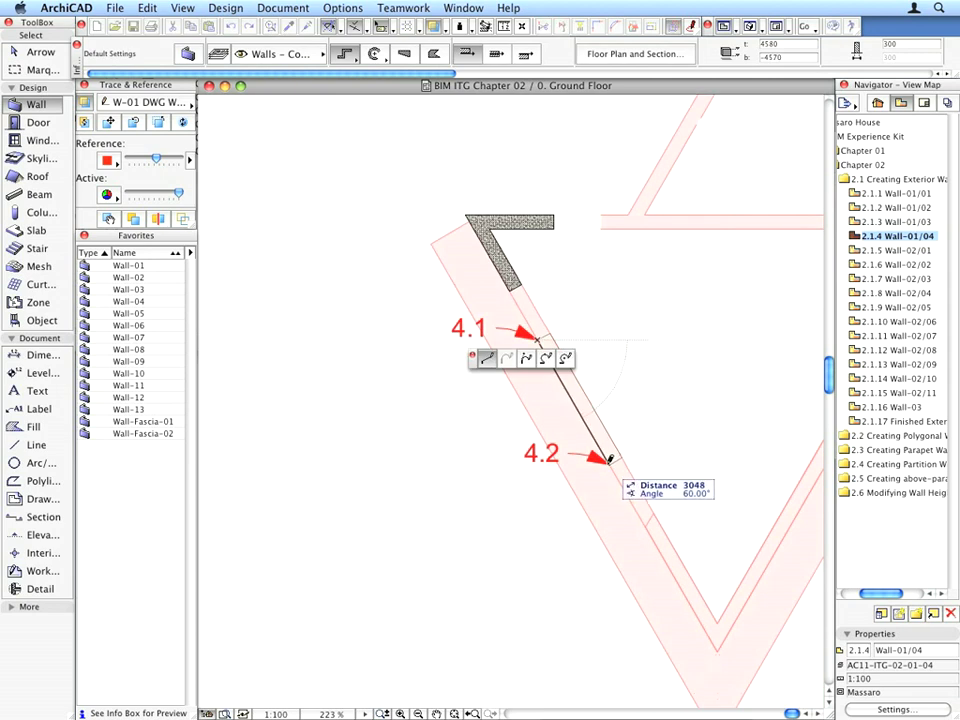
pyautogui.click(610, 459)
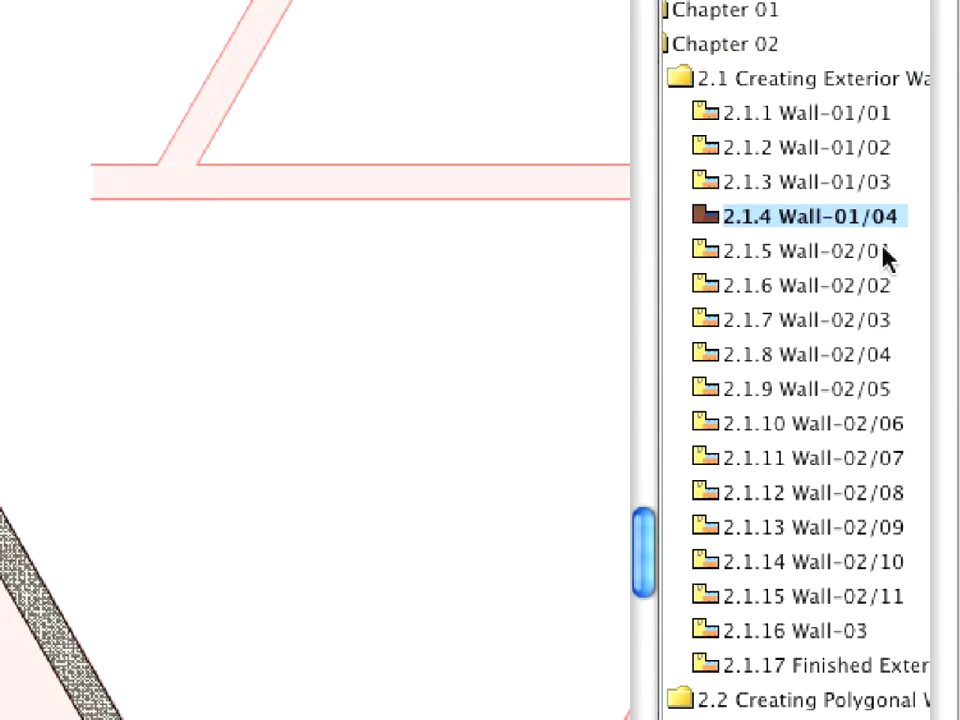
# In the Wall-02/01 view, draw a Wall-02 wall from corner 5.2 to point 5.1.
pyautogui.click(825, 252)
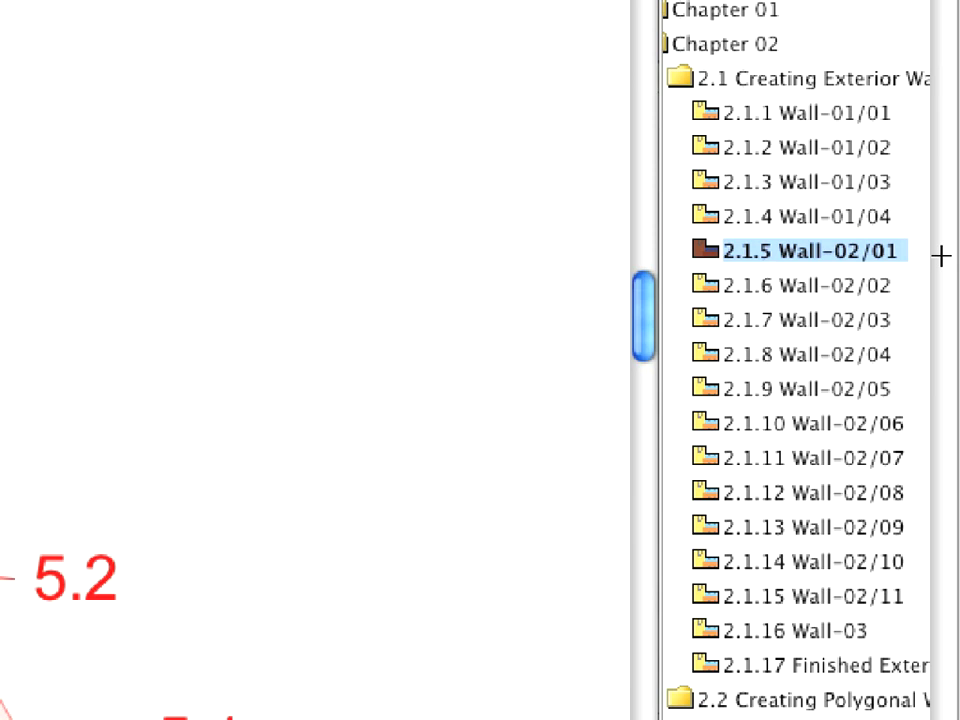
pyautogui.click(362, 372)
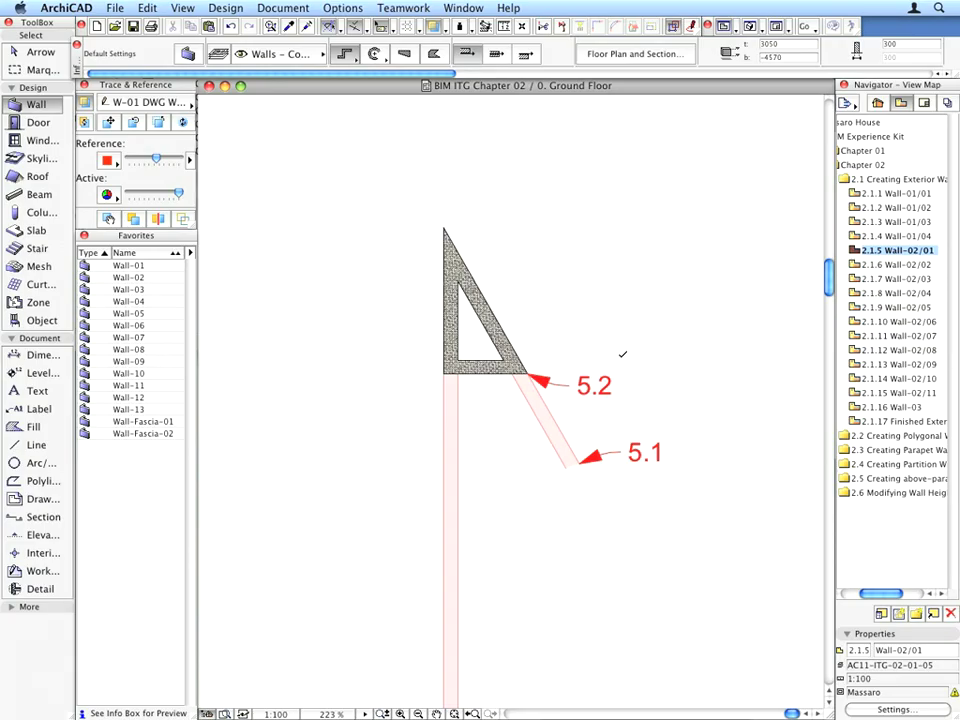
pyautogui.click(524, 372)
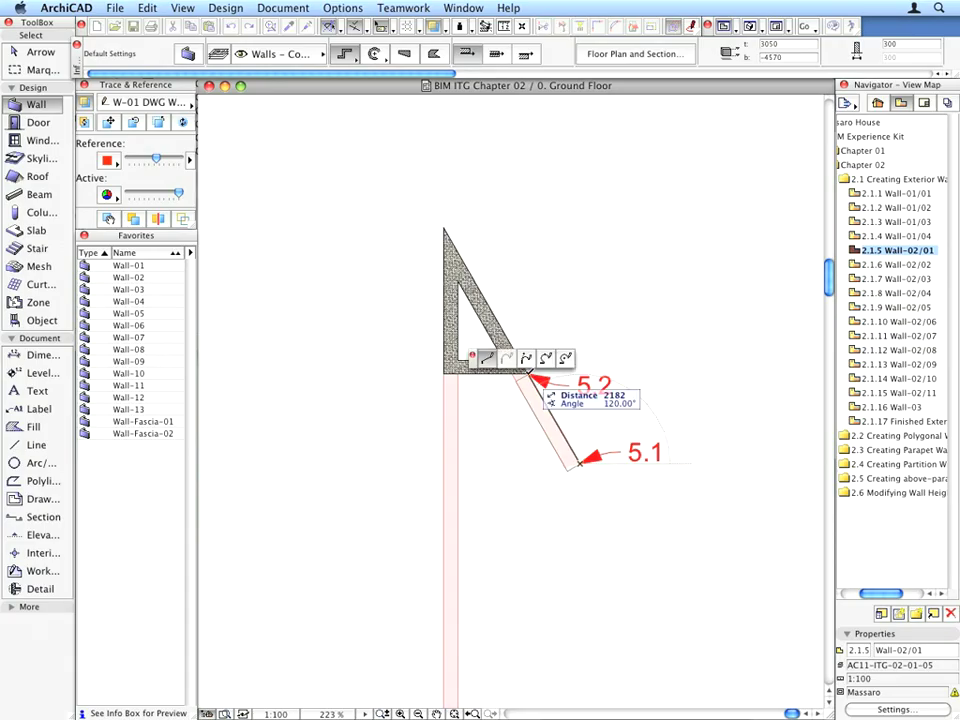
pyautogui.click(578, 463)
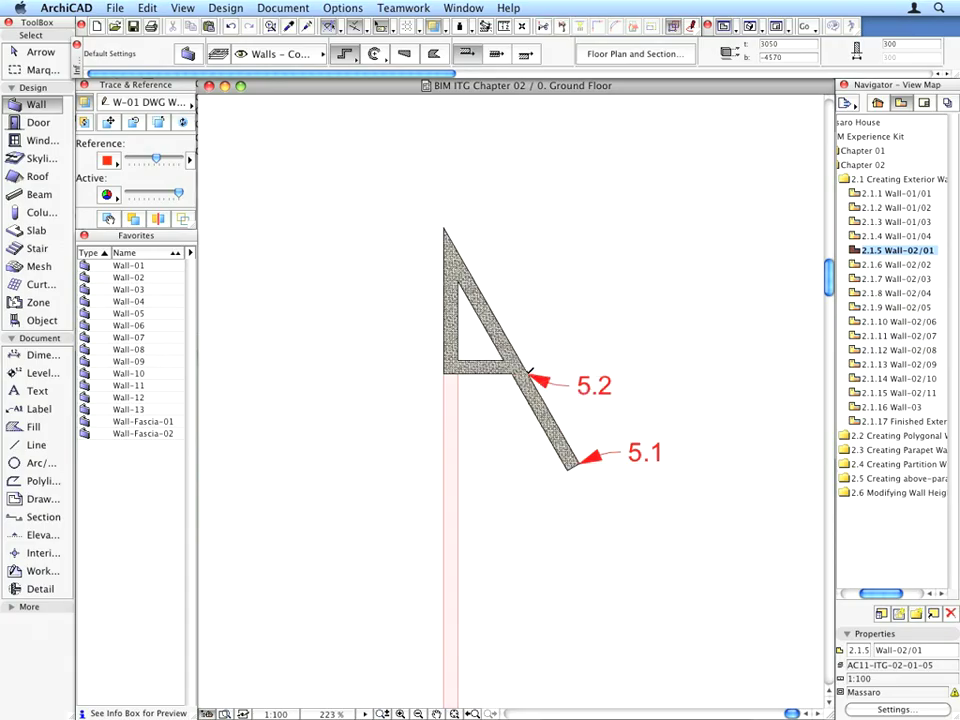
# In the Wall-02/02 view, draw the wall chain through 6.1, 6.2 and 6.3.
pyautogui.click(887, 264)
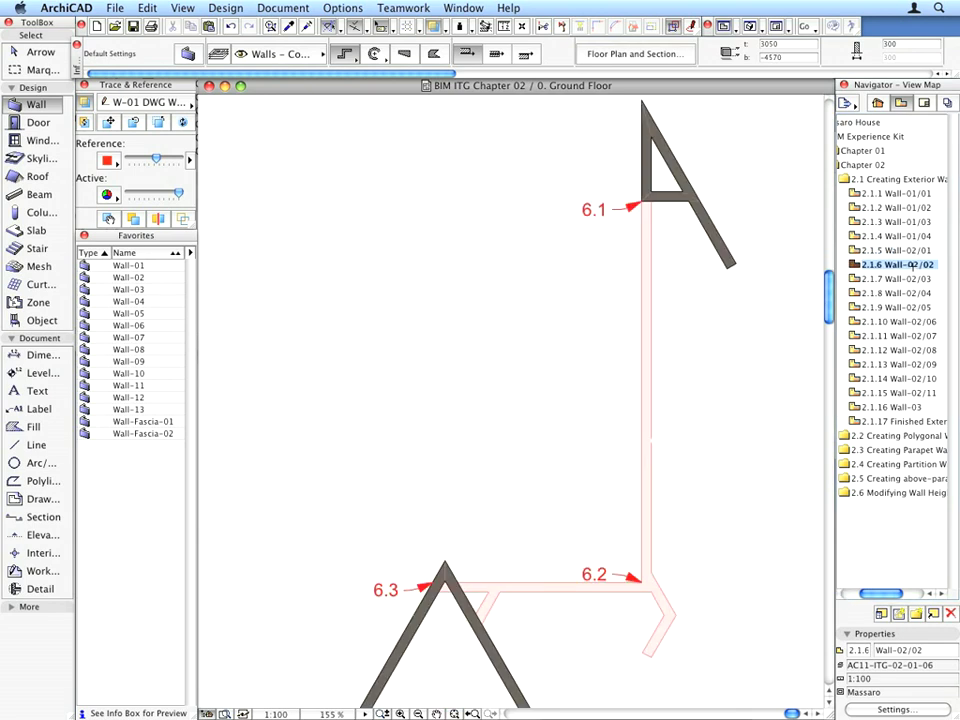
pyautogui.click(645, 200)
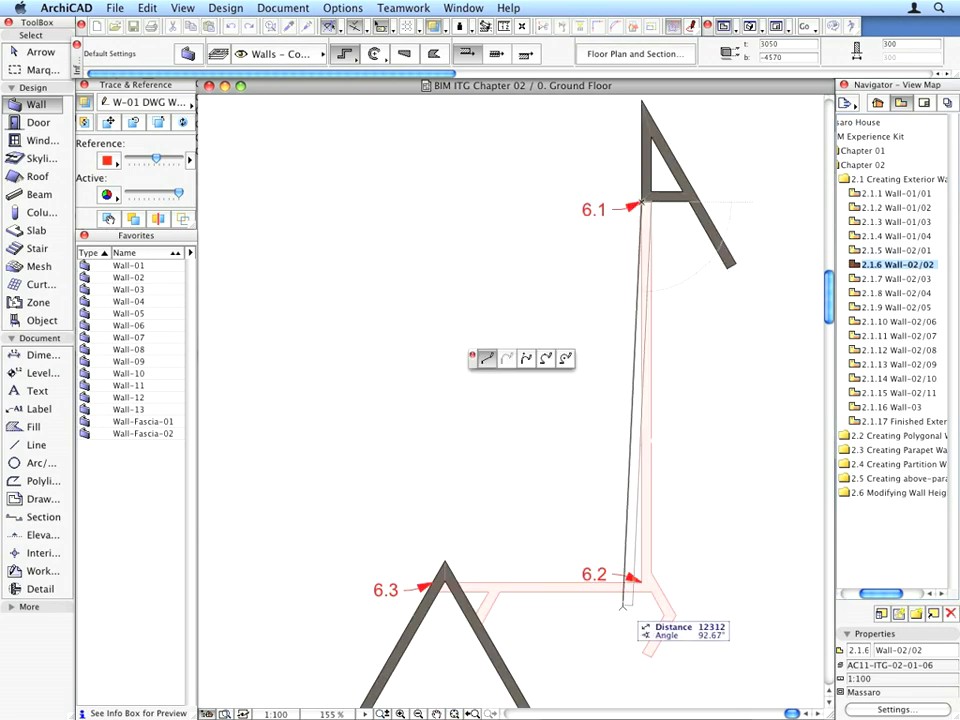
pyautogui.click(642, 580)
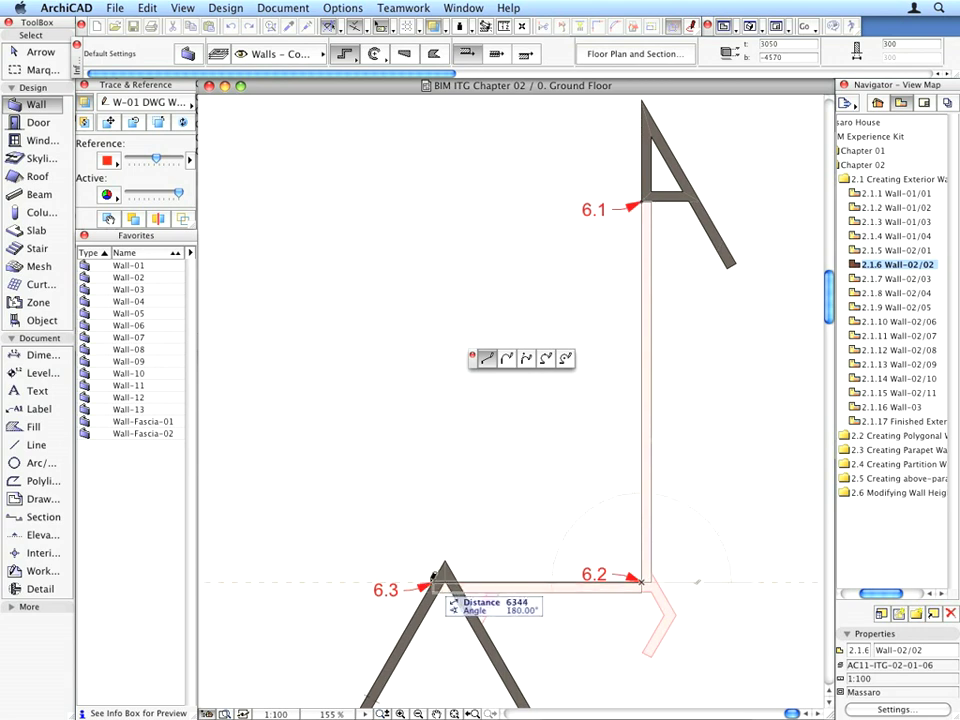
pyautogui.doubleClick(435, 580)
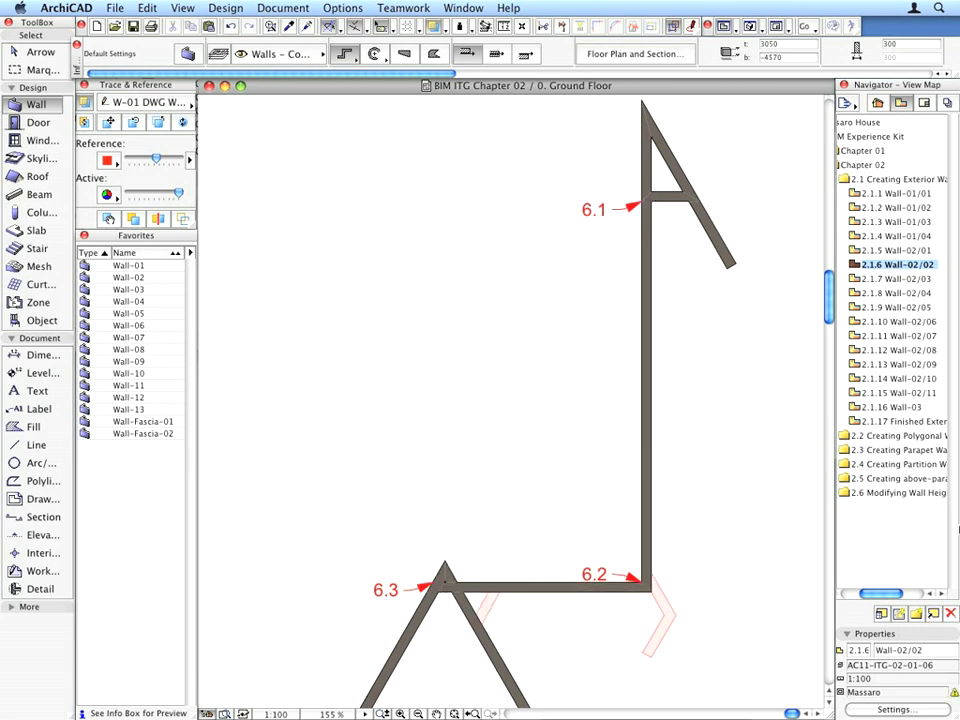
# Draw the Wall-02/03 wall chain through 7.1, 7.2 and 7.3, then go to the Wall-03 view.
pyautogui.doubleClick(922, 279)
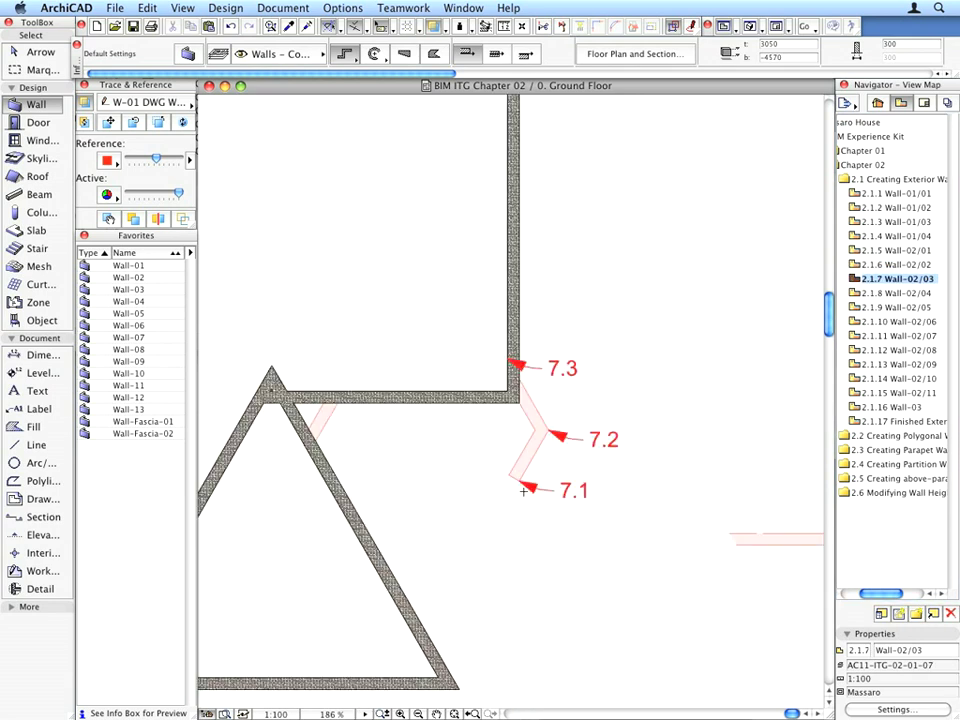
pyautogui.click(514, 477)
pyautogui.click(543, 431)
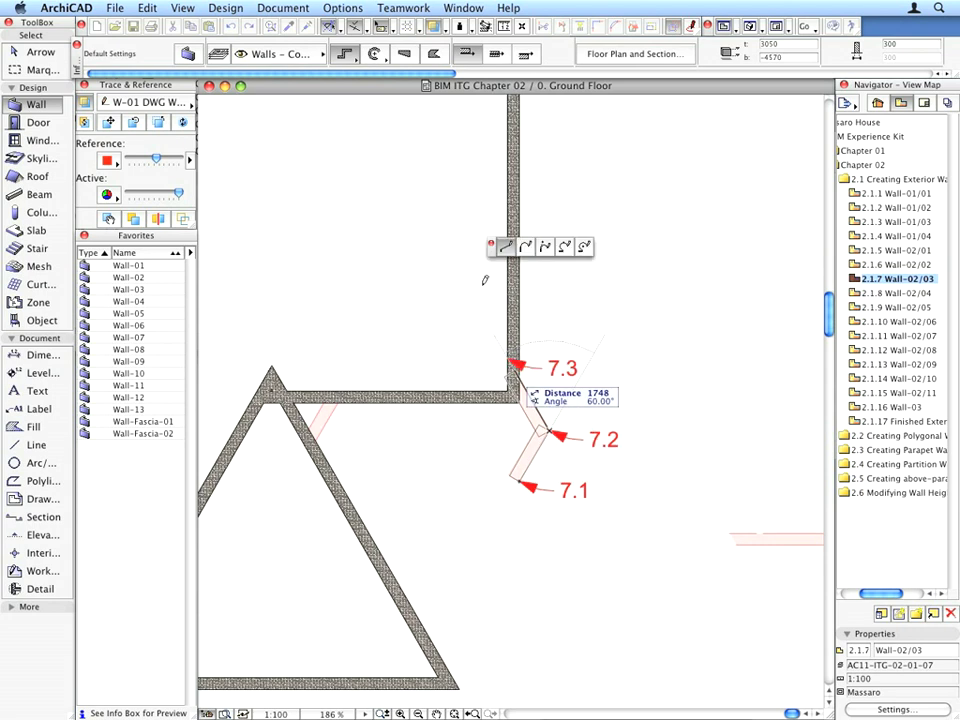
pyautogui.doubleClick(509, 357)
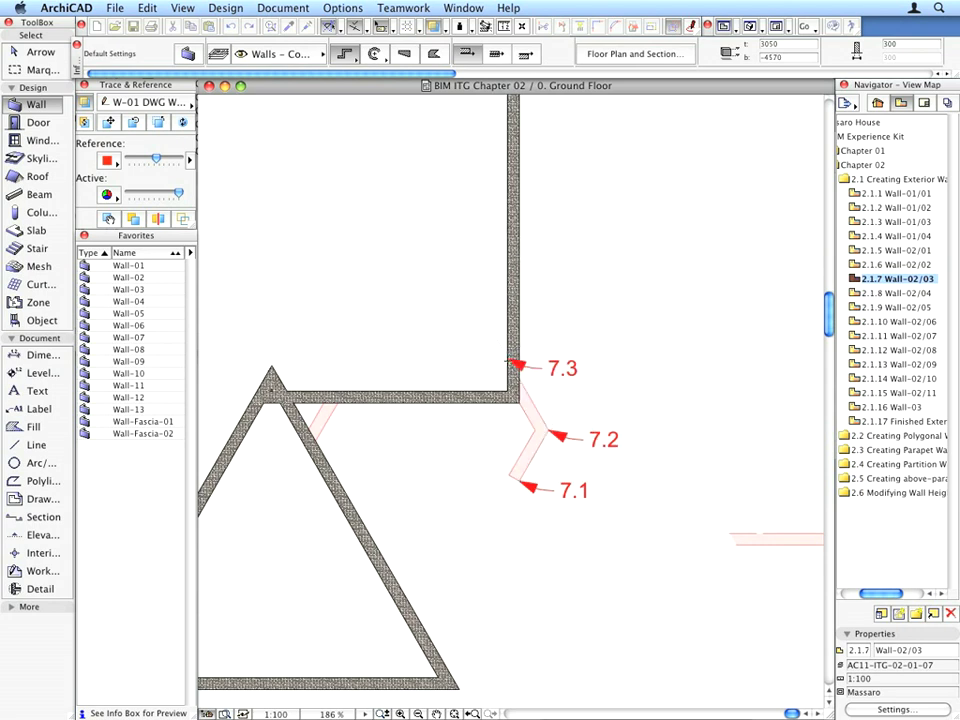
pyautogui.doubleClick(955, 407)
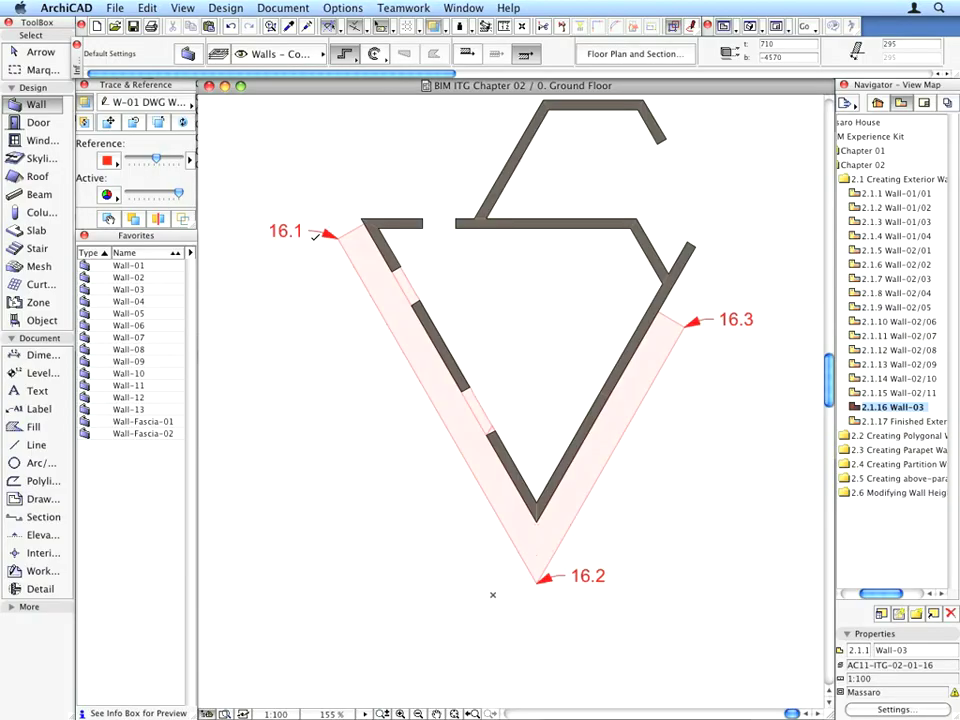
# Draw the V-shaped Wall-03 chain from 16.1 down to 16.2 and up to 16.3.
pyautogui.click(338, 237)
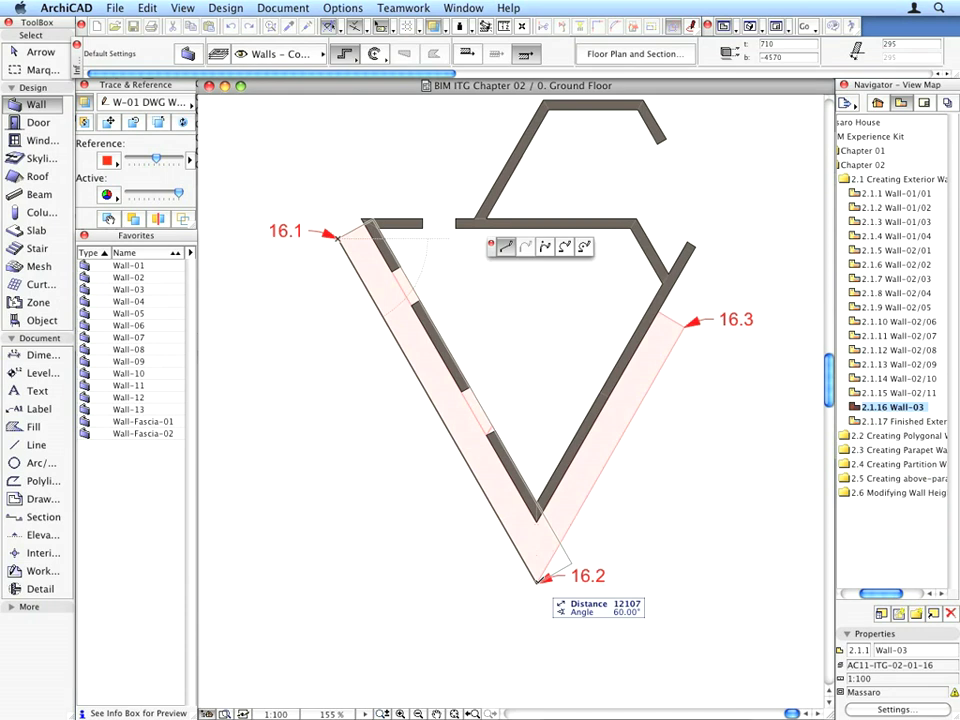
pyautogui.click(540, 578)
pyautogui.doubleClick(686, 323)
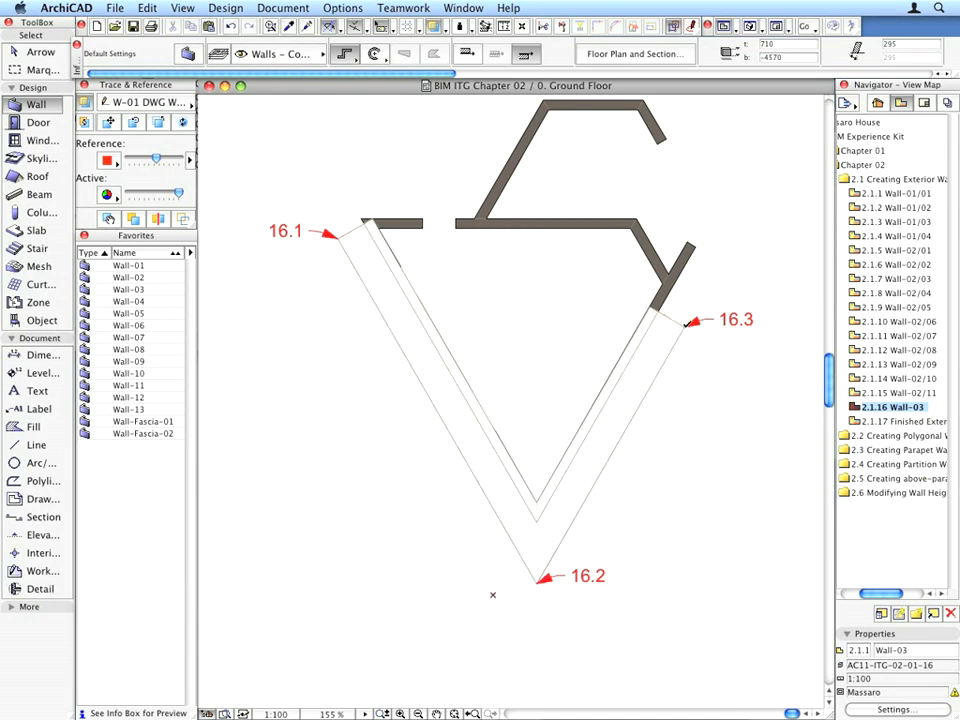
pyautogui.click(452, 428)
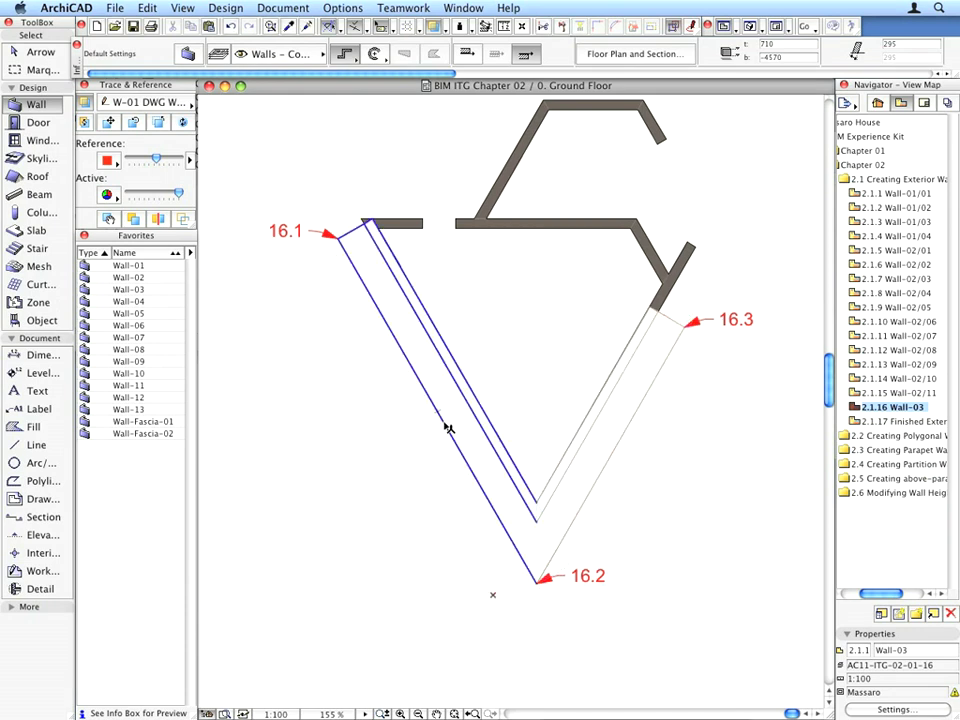
# Send the 16.1–16.2 and 16.2–16.3 walls to the back via Edit > Display Order.
pyautogui.keyDown('shift'); pyautogui.click(448, 428); pyautogui.keyUp('shift')
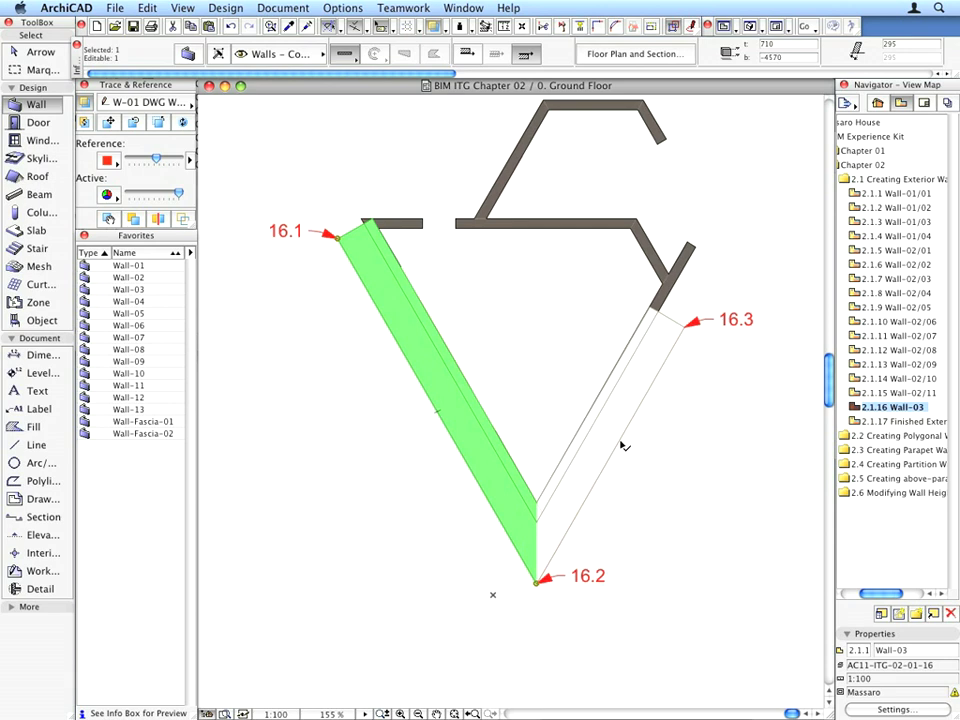
pyautogui.keyDown('shift'); pyautogui.click(621, 446); pyautogui.keyUp('shift')
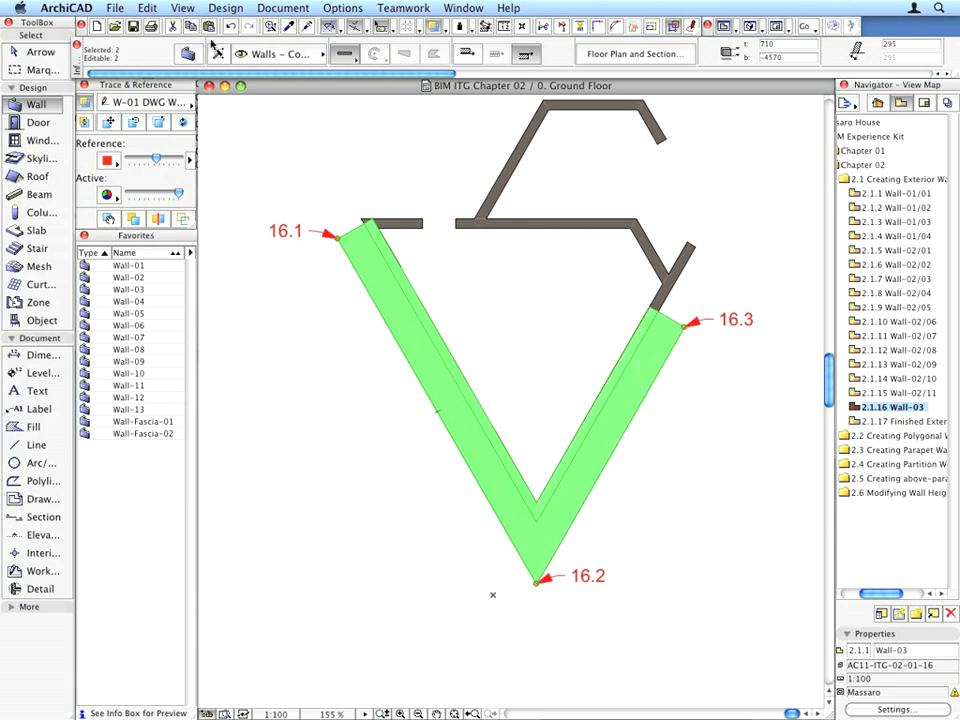
pyautogui.click(146, 8)
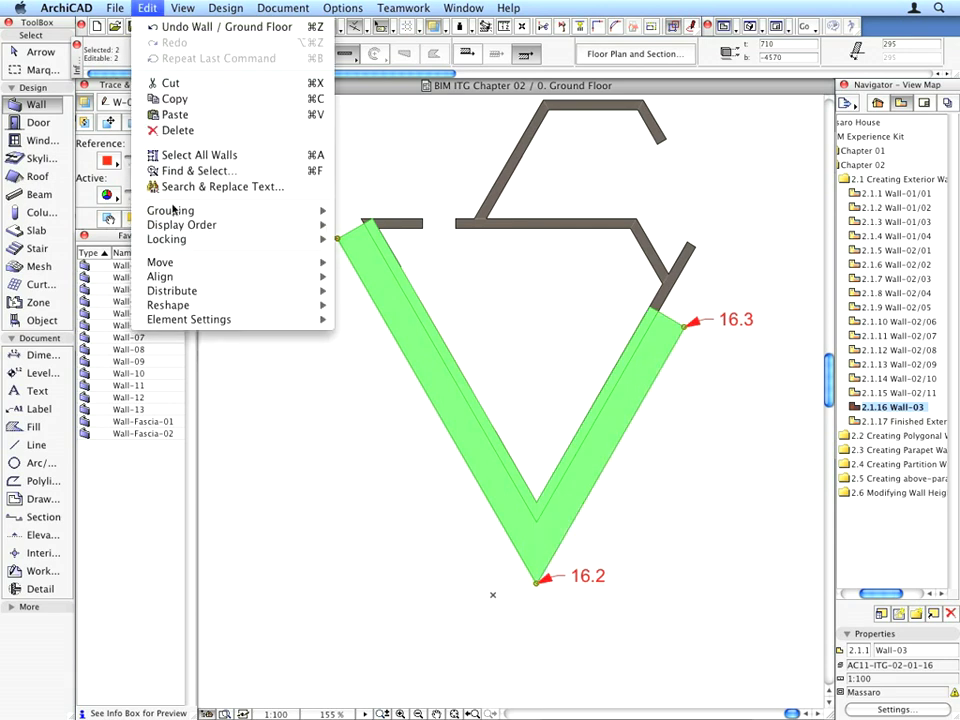
pyautogui.moveTo(176, 225)
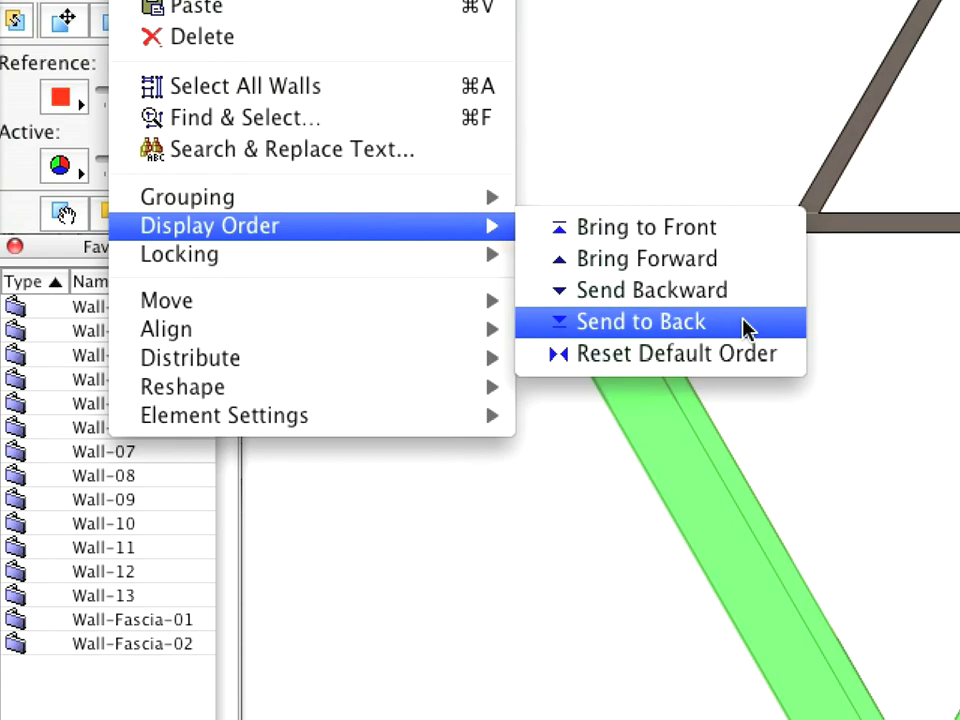
pyautogui.click(745, 324)
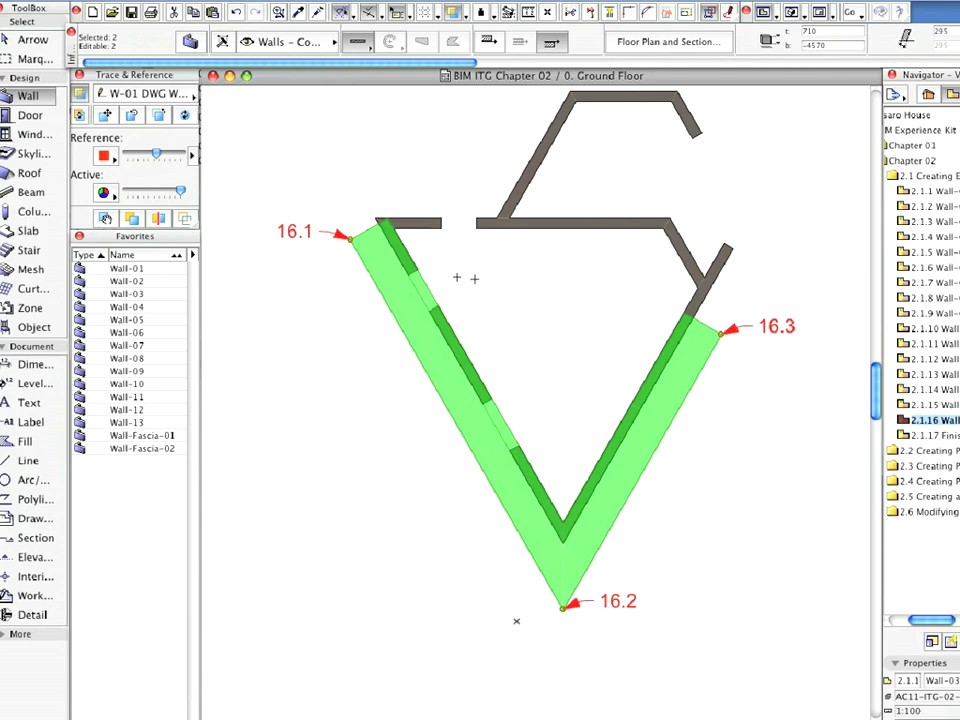
# Deselect the walls and open the 2.1.17 Finished Exterior view.
pyautogui.press('Escape')
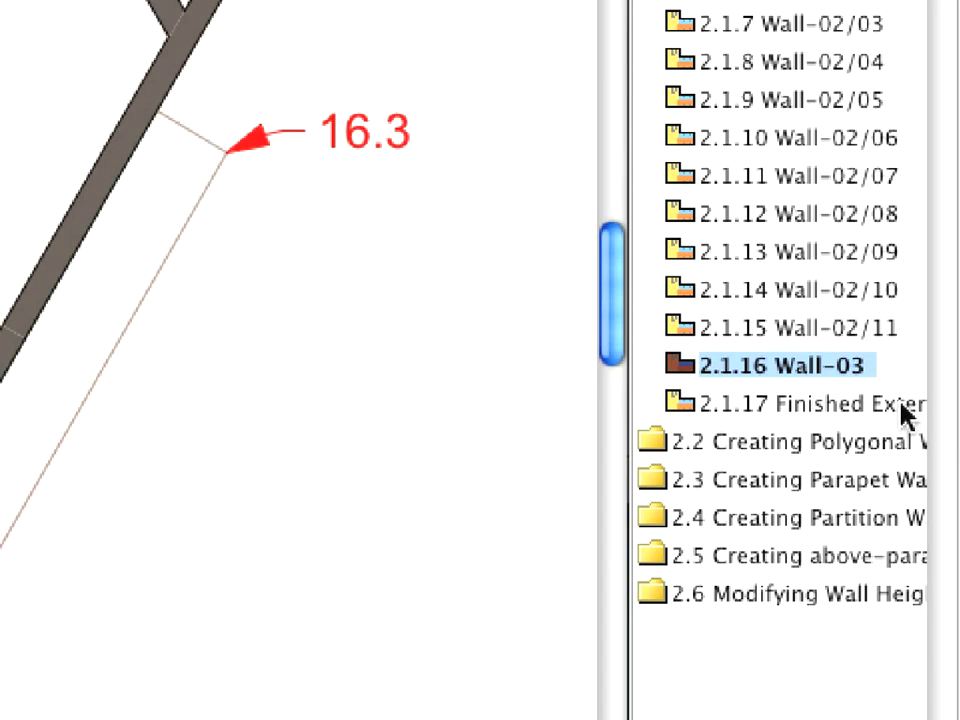
pyautogui.doubleClick(936, 421)
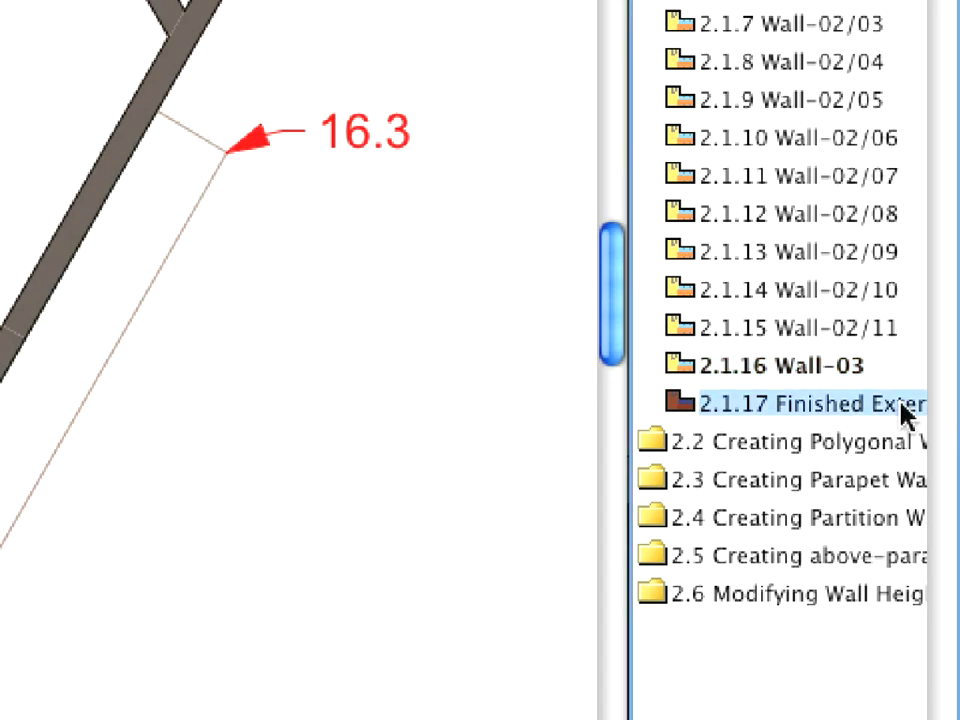